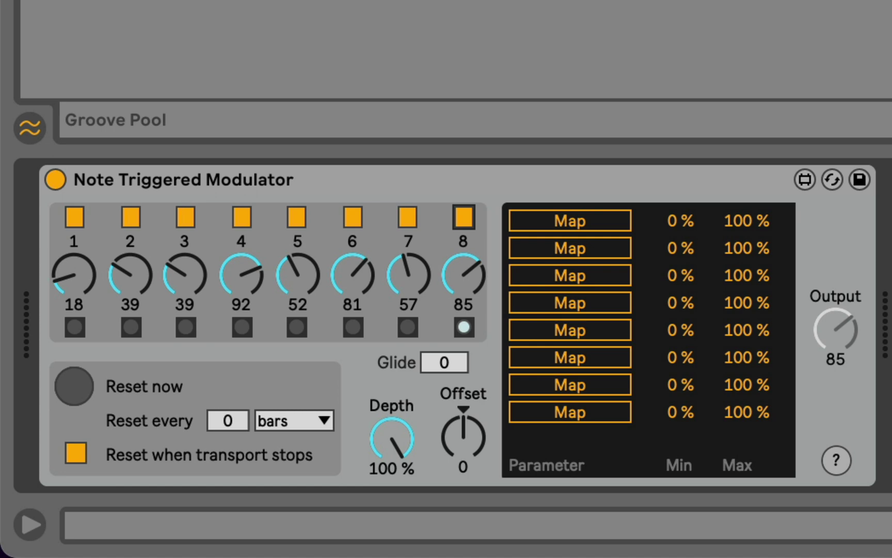
Step: Sweep step 1's value down and back to maximum, then briefly show the LFO's mapping slots
{"action": "mouse_move", "coordinate": [47, 273]}
{"action": "left_mouse_down"}
{"action": "mouse_move", "coordinate": [47, 281]}
{"action": "mouse_move", "coordinate": [47, 217]}
{"action": "mouse_move", "coordinate": [46, 273]}
{"action": "left_mouse_up"}
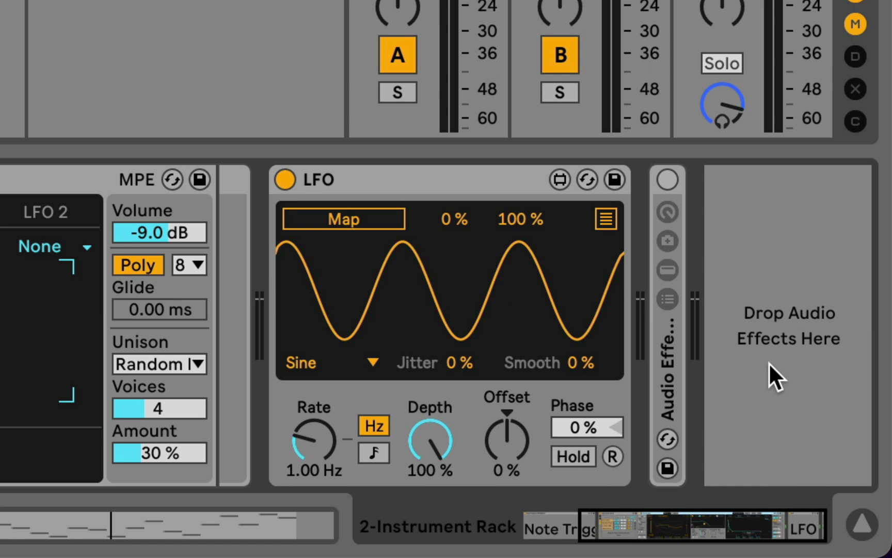
{"action": "left_click", "coordinate": [606, 218]}
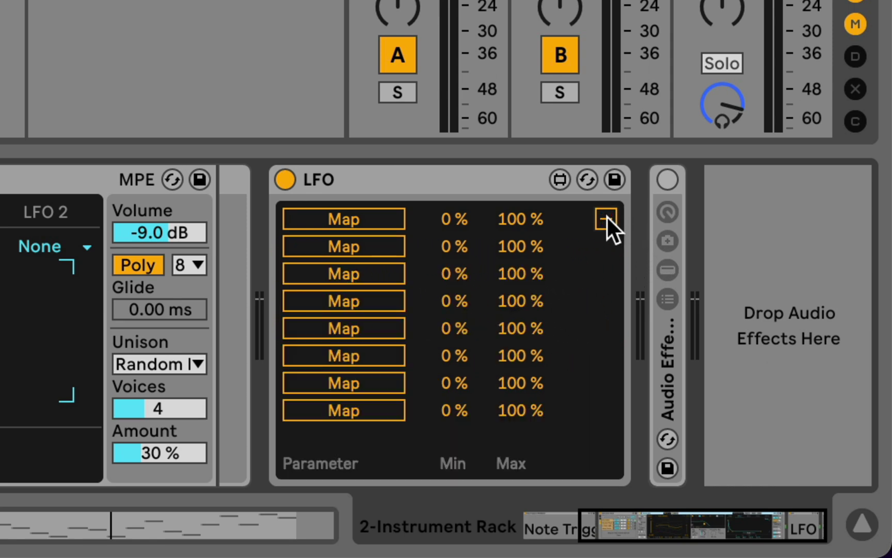
{"action": "left_click", "coordinate": [606, 219]}
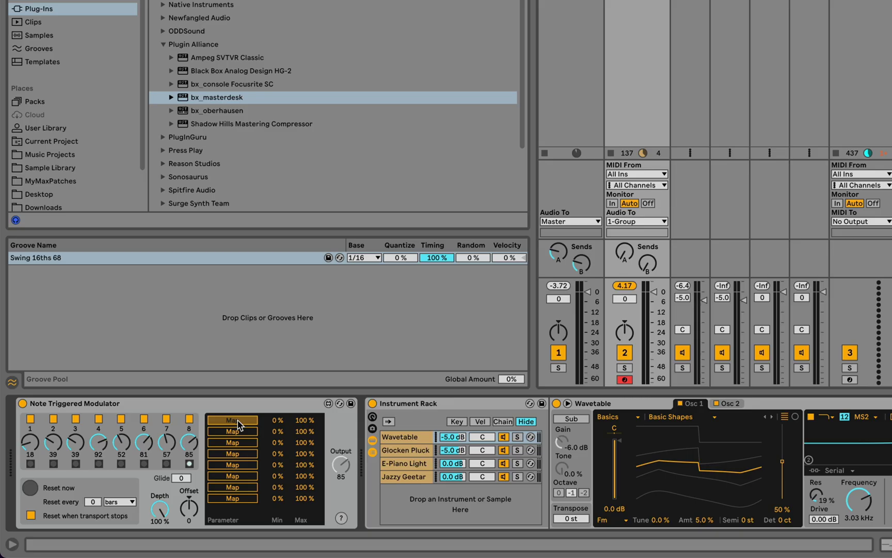
Step: Map the modulator's first slot to Wavetable's Filter 1 Frequency
{"action": "left_click", "coordinate": [578, 220]}
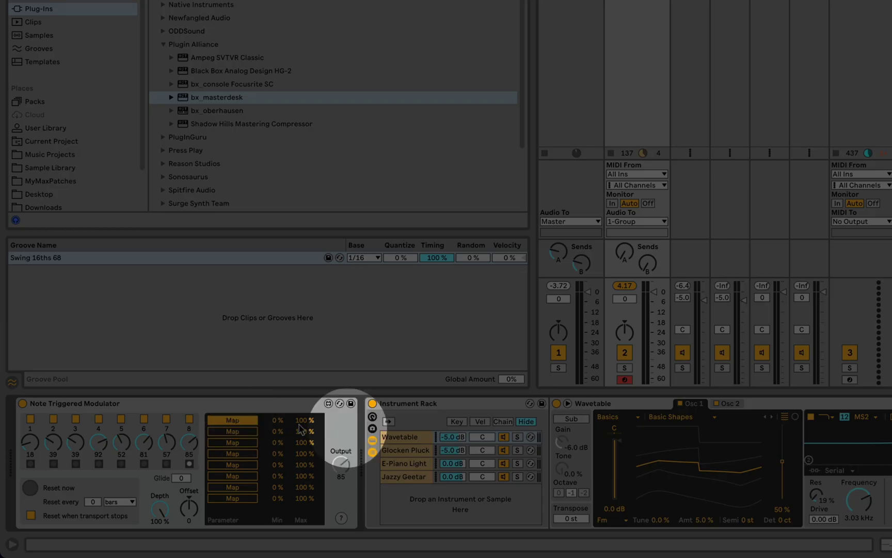
{"action": "left_click", "coordinate": [852, 503]}
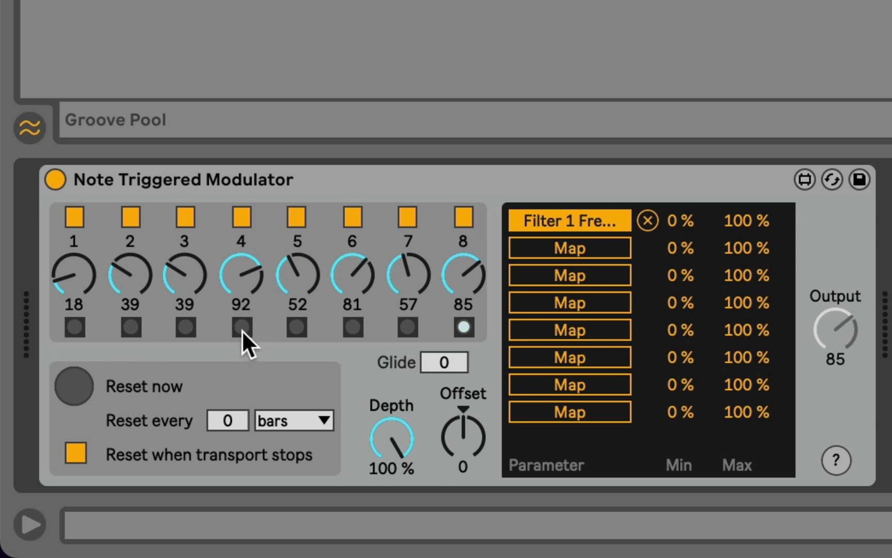
{"action": "left_click", "coordinate": [673, 219]}
{"action": "type", "text": "100"}
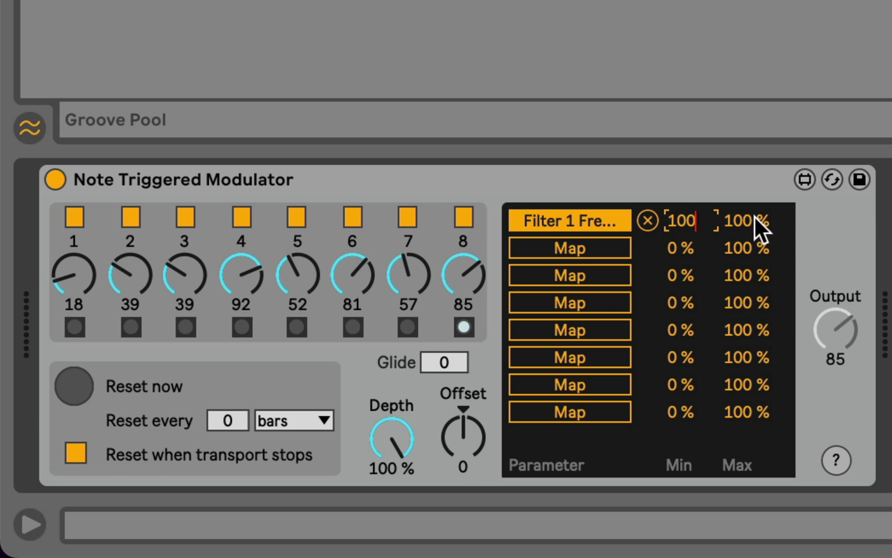
{"action": "left_click", "coordinate": [753, 217]}
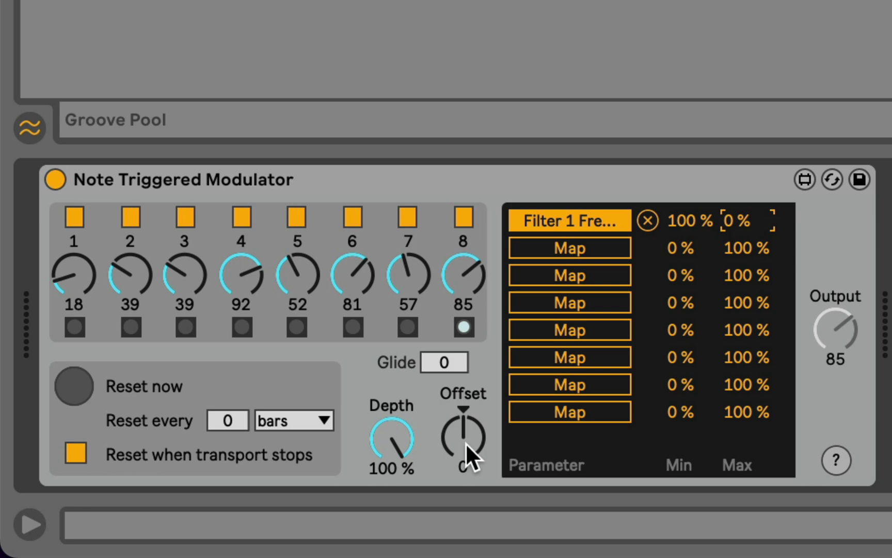
{"action": "left_click_drag", "start_coordinate": [465, 443], "coordinate": [465, 416]}
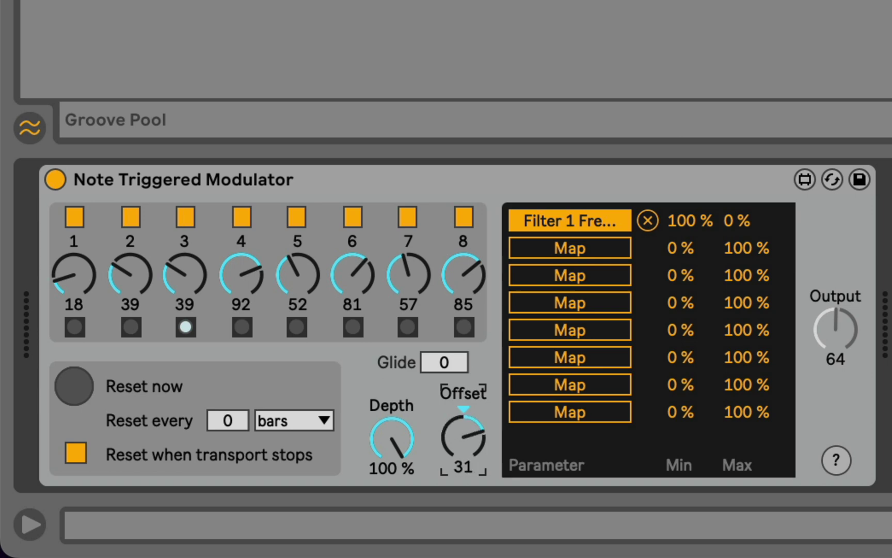
{"action": "left_click_drag", "start_coordinate": [465, 416], "coordinate": [464, 454]}
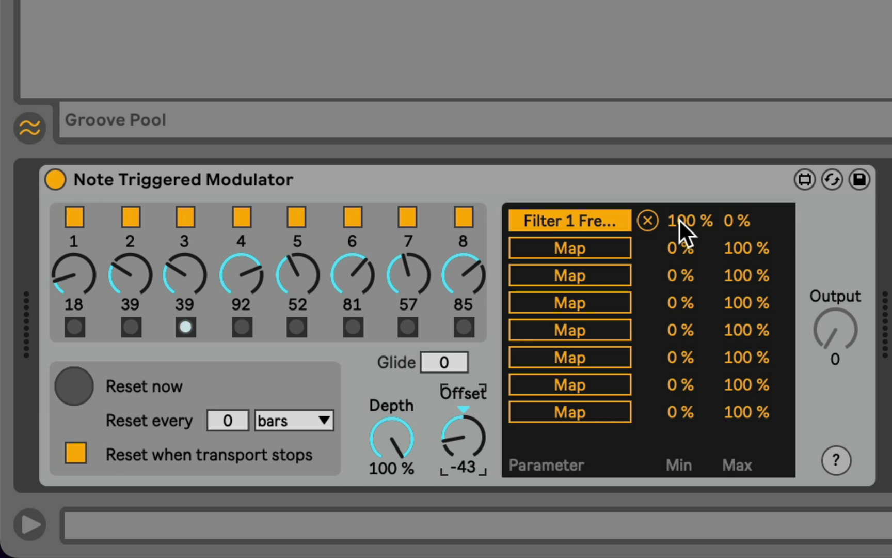
{"action": "left_click_drag", "start_coordinate": [679, 219], "coordinate": [679, 243]}
{"action": "left_click_drag", "start_coordinate": [729, 216], "coordinate": [729, 191]}
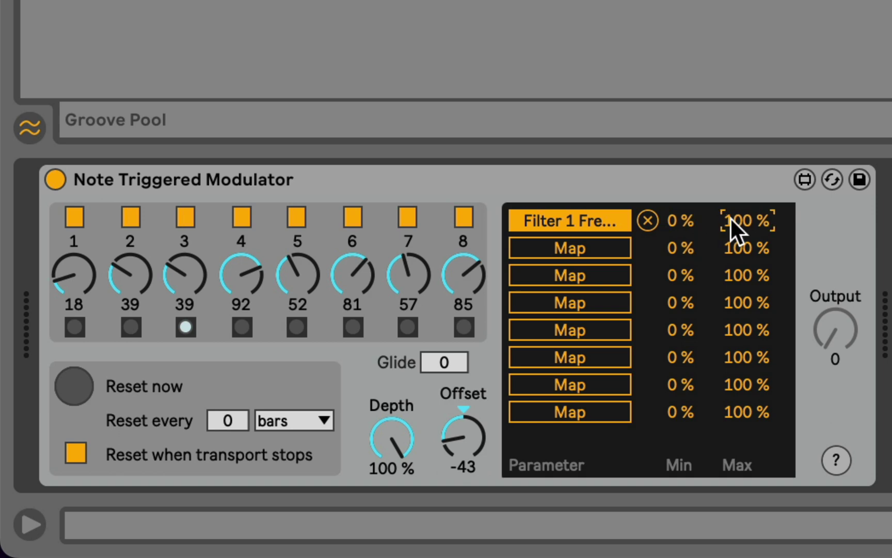
Step: Reset Offset to 0, then sweep Depth down to 0 % and back up to 100 %
{"action": "left_click", "coordinate": [463, 437]}
{"action": "key", "text": "Delete"}
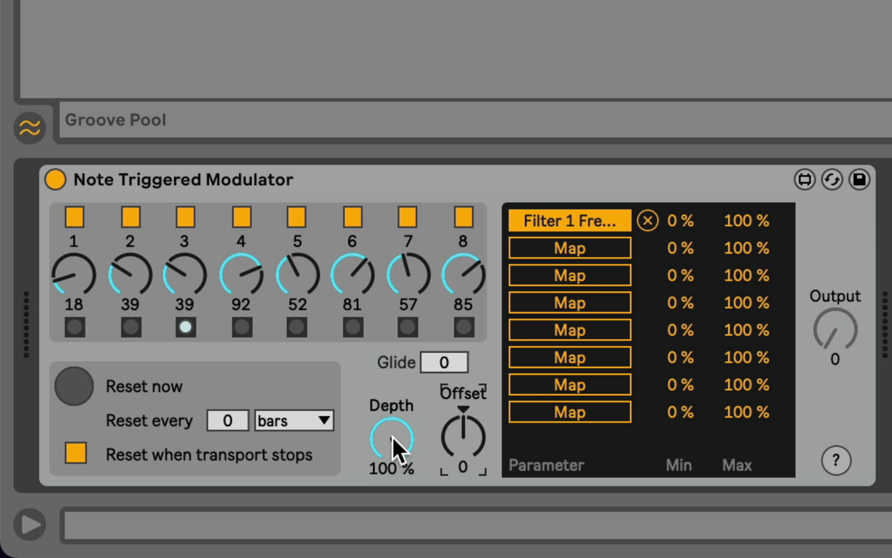
{"action": "left_click", "coordinate": [392, 434]}
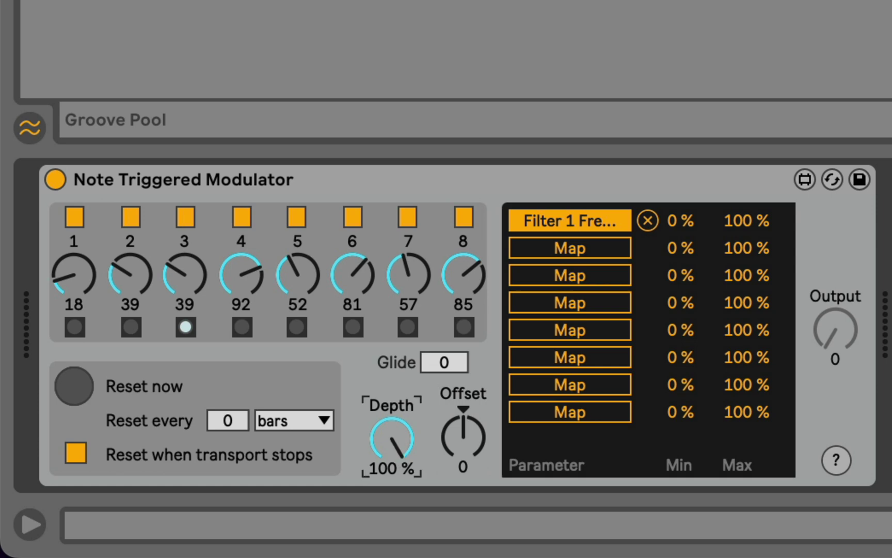
{"action": "left_click_drag", "start_coordinate": [392, 435], "coordinate": [392, 491]}
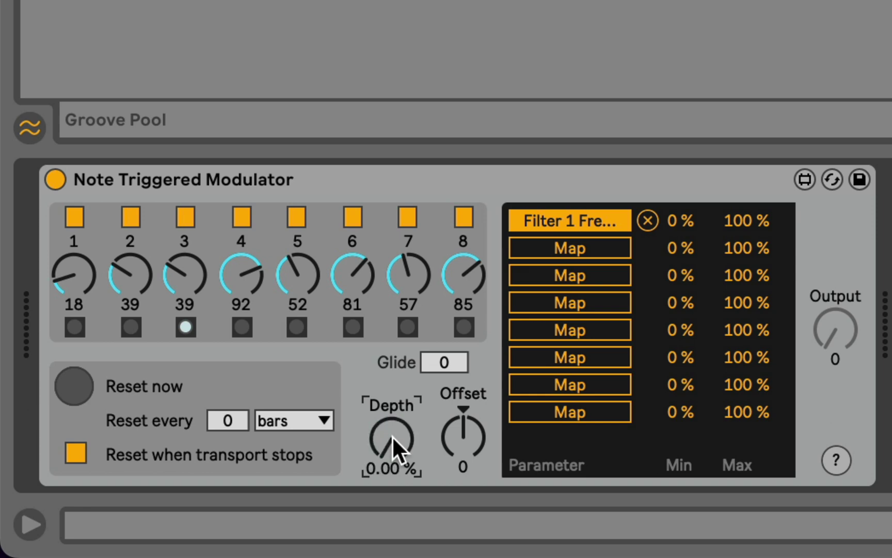
{"action": "left_click_drag", "start_coordinate": [392, 434], "coordinate": [392, 400]}
{"action": "left_click_drag", "start_coordinate": [391, 435], "coordinate": [392, 402]}
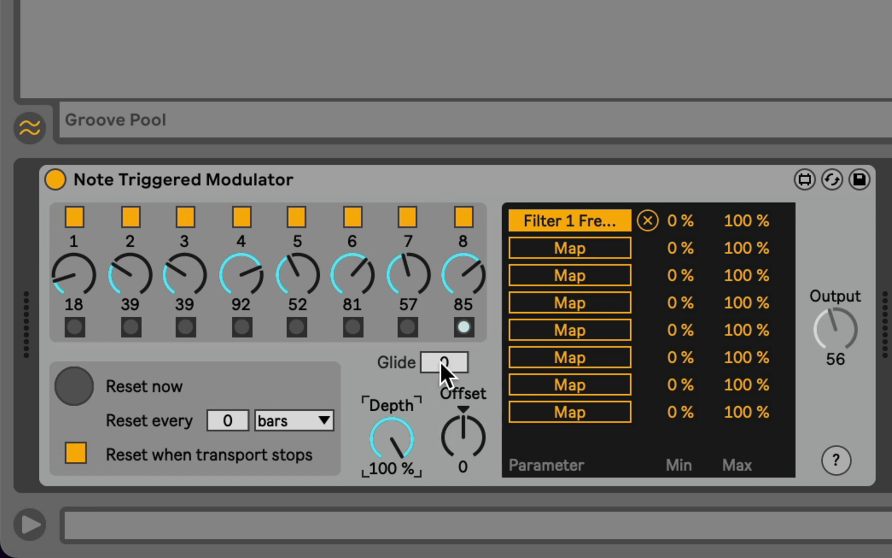
{"action": "left_click_drag", "start_coordinate": [456, 359], "coordinate": [455, 289]}
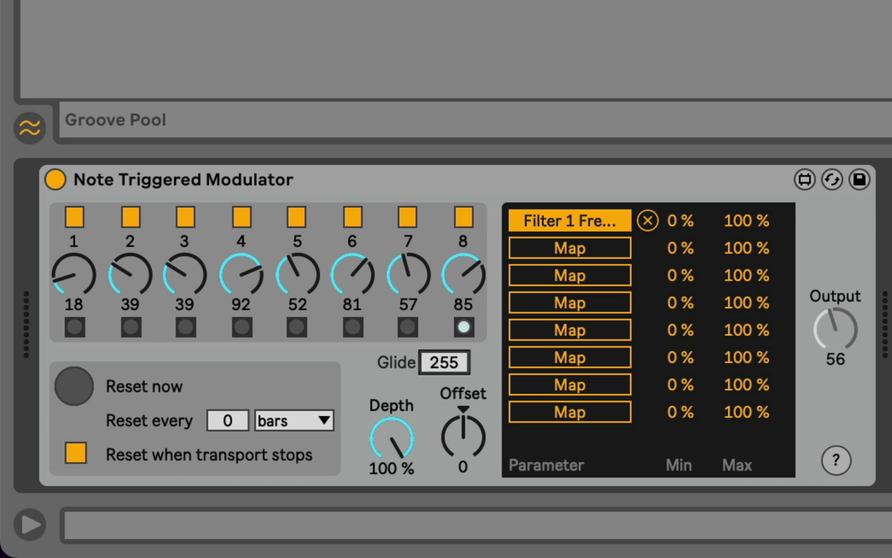
{"action": "left_click_drag", "start_coordinate": [457, 361], "coordinate": [457, 362]}
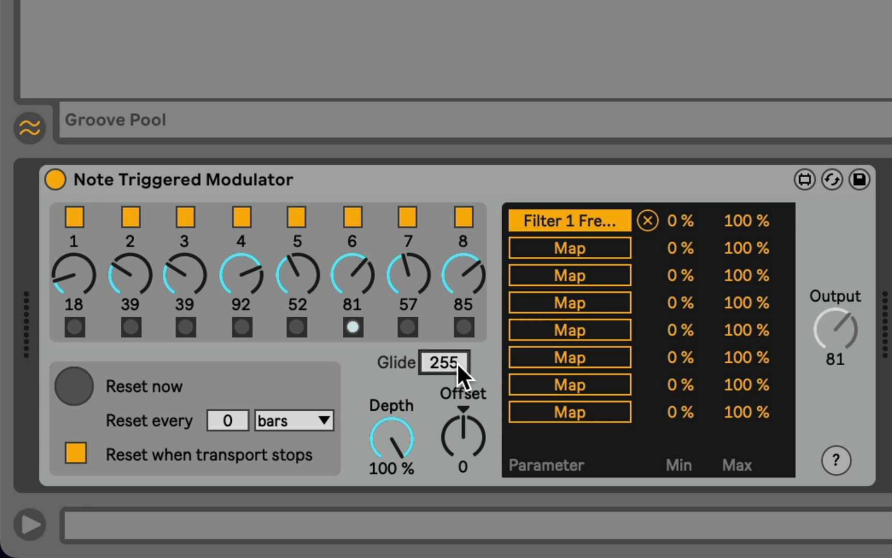
{"action": "mouse_move", "coordinate": [457, 361]}
{"action": "left_mouse_down"}
{"action": "mouse_move", "coordinate": [457, 392]}
{"action": "mouse_move", "coordinate": [457, 364]}
{"action": "left_mouse_up"}
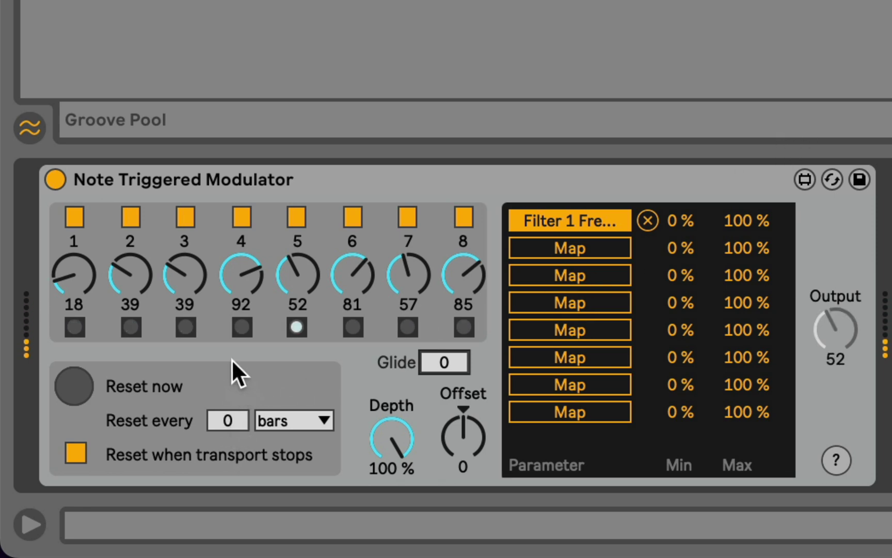
Step: Set step 3's value to 127 and step 5's value to 0
{"action": "left_click", "coordinate": [188, 275]}
{"action": "left_click_drag", "start_coordinate": [188, 274], "coordinate": [218, 303]}
{"action": "mouse_move", "coordinate": [295, 261]}
{"action": "left_mouse_down"}
{"action": "mouse_move", "coordinate": [294, 288]}
{"action": "mouse_move", "coordinate": [302, 263]}
{"action": "left_mouse_up"}
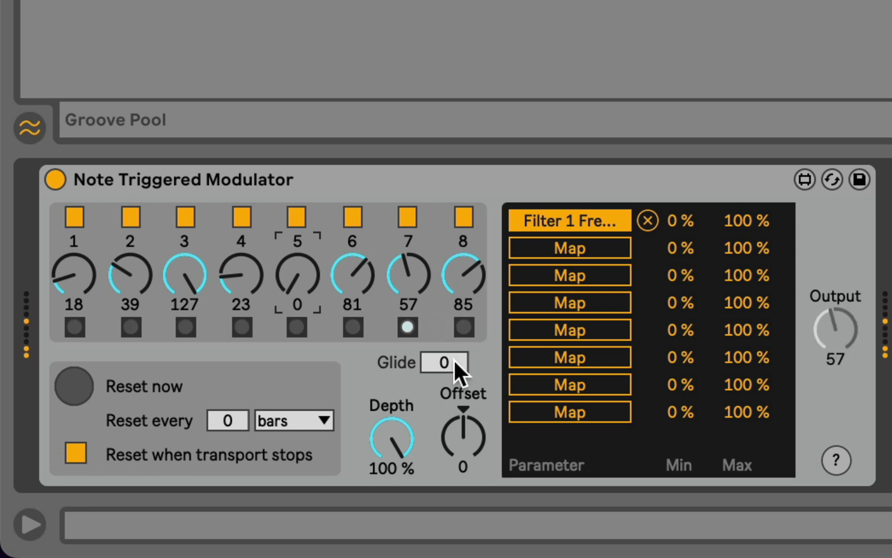
Step: Try raising Glide and Offset, reset Offset to 0, and return Depth to 100 %
{"action": "mouse_move", "coordinate": [453, 359]}
{"action": "left_mouse_down"}
{"action": "mouse_move", "coordinate": [454, 308]}
{"action": "mouse_move", "coordinate": [453, 358]}
{"action": "left_mouse_up"}
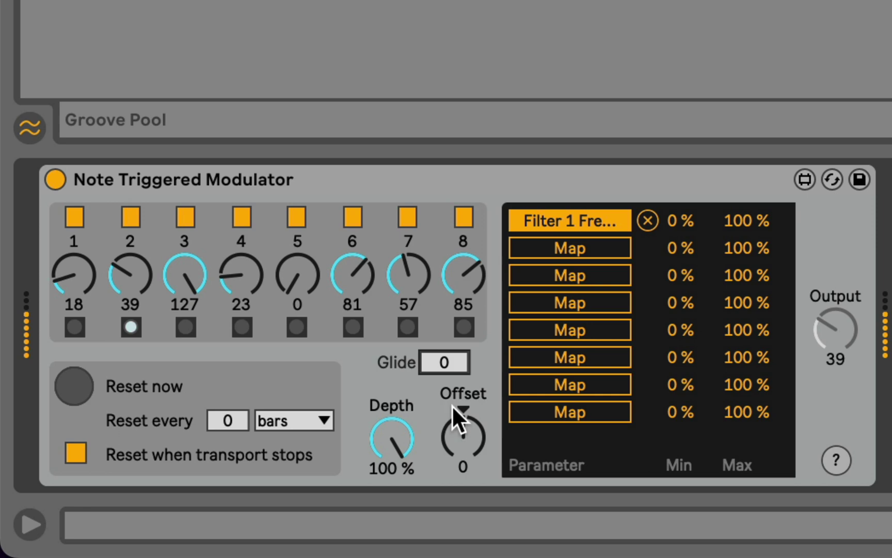
{"action": "left_click_drag", "start_coordinate": [456, 415], "coordinate": [395, 451]}
{"action": "key", "text": "Delete"}
{"action": "left_click_drag", "start_coordinate": [394, 452], "coordinate": [395, 439]}
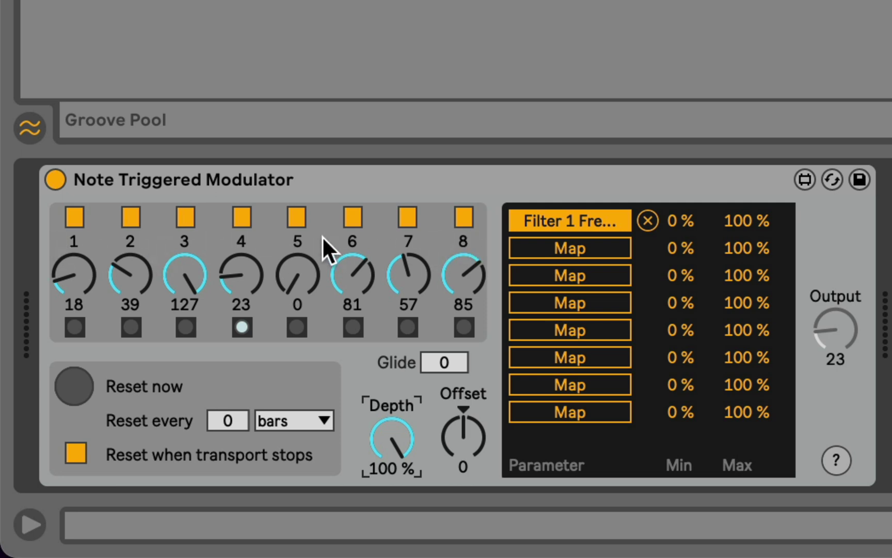
Step: Switch steps 4 through 8 off, after briefly toggling step 4 off and on
{"action": "left_click", "coordinate": [241, 217]}
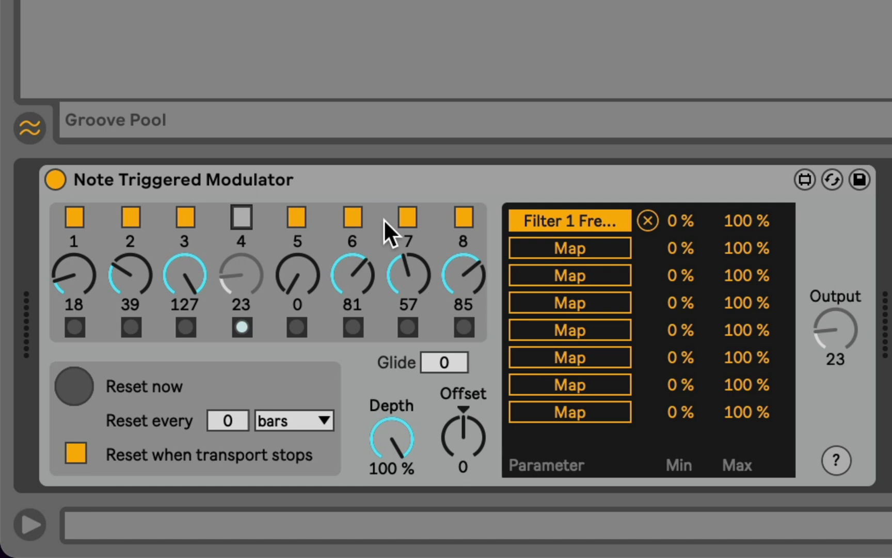
{"action": "left_click", "coordinate": [241, 217]}
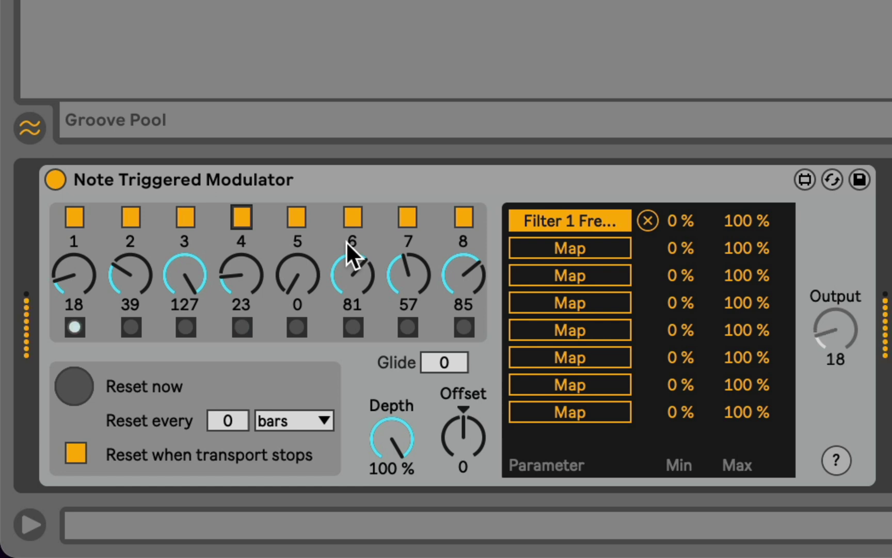
{"action": "left_click", "coordinate": [297, 217]}
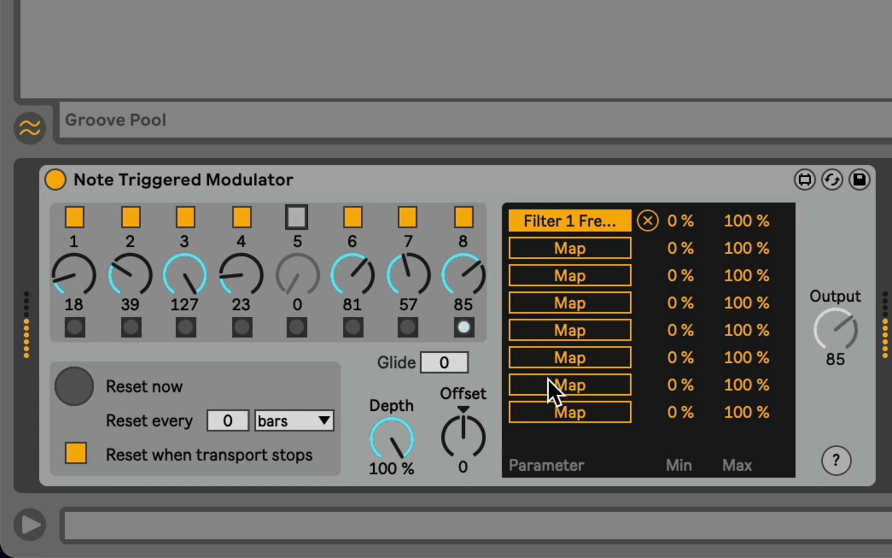
{"action": "left_click", "coordinate": [353, 217]}
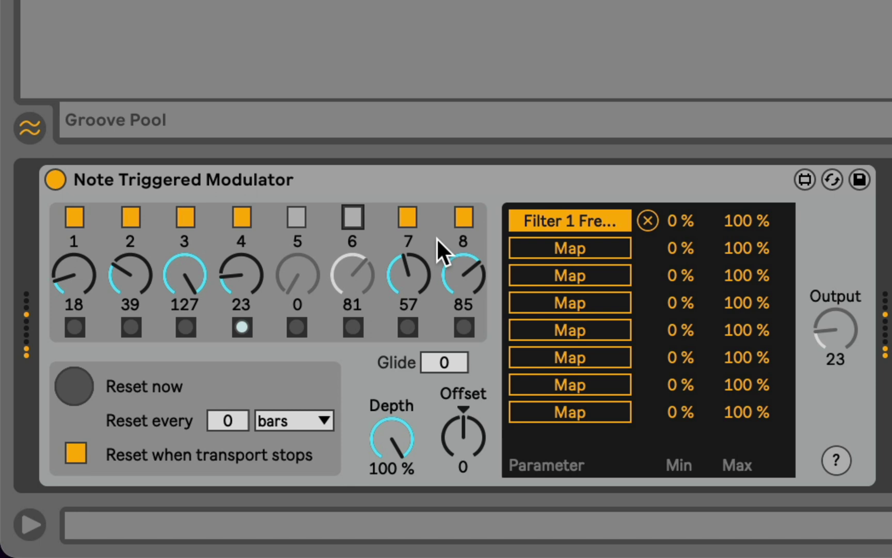
{"action": "left_click", "coordinate": [412, 213]}
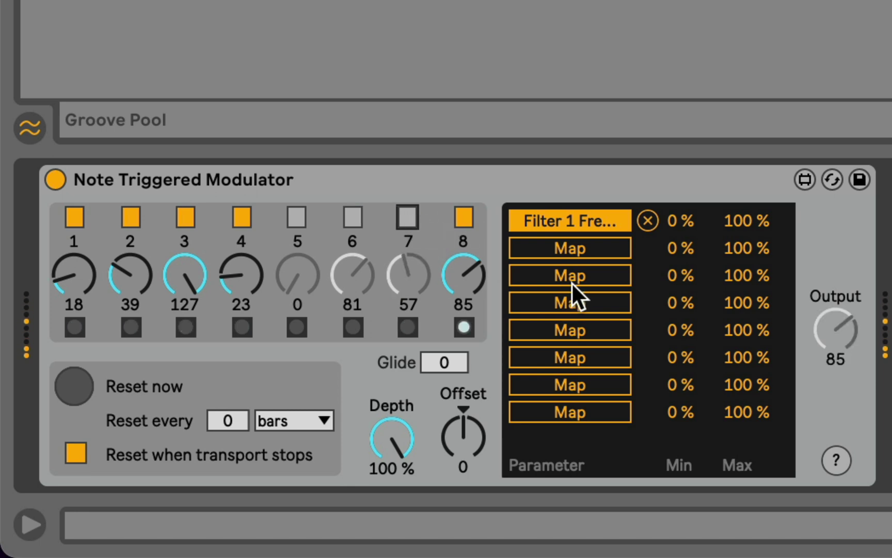
{"action": "left_click", "coordinate": [457, 218]}
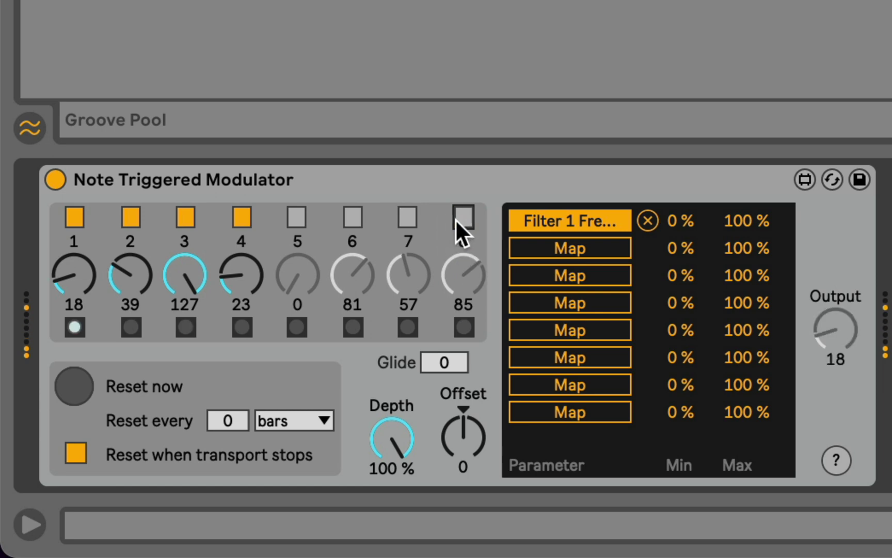
{"action": "left_click", "coordinate": [242, 218]}
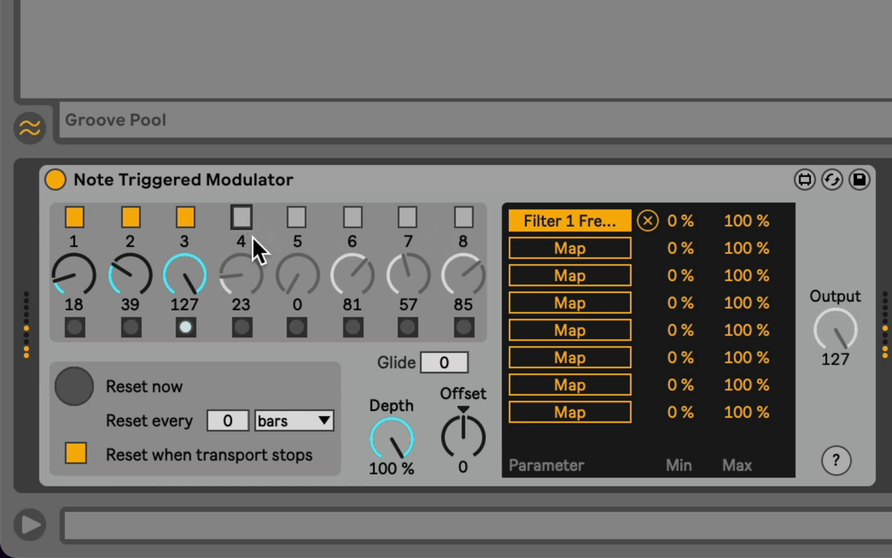
Step: Raise step 2's value to 61 and toggle steps 1 and 2 off and back on
{"action": "left_click_drag", "start_coordinate": [135, 249], "coordinate": [135, 225]}
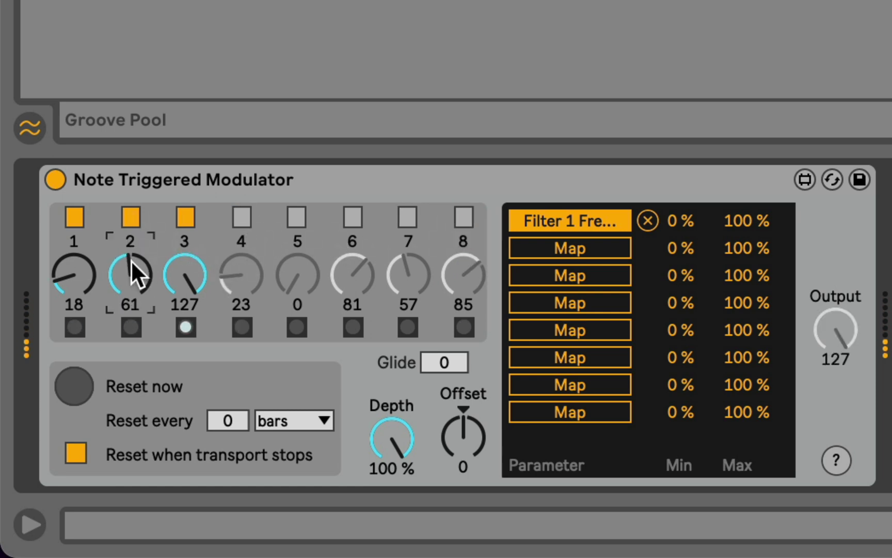
{"action": "left_click", "coordinate": [129, 215]}
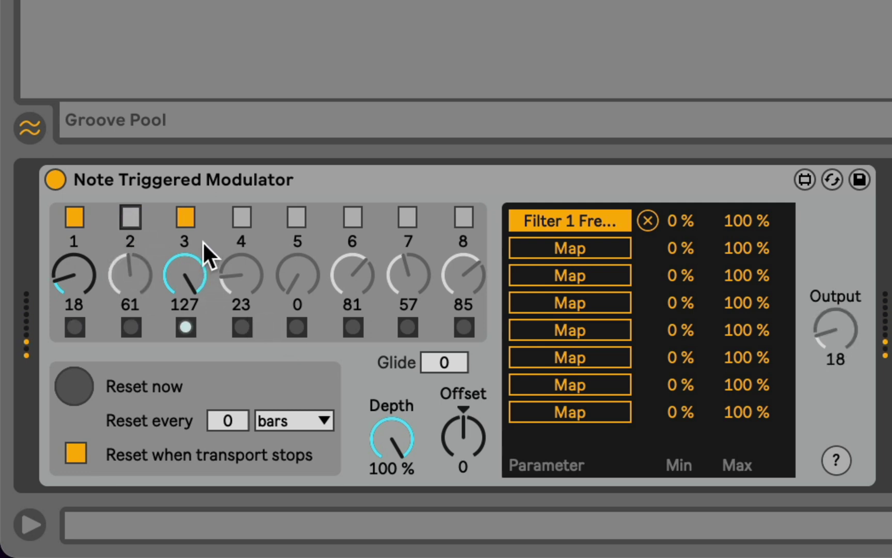
{"action": "left_click", "coordinate": [74, 214]}
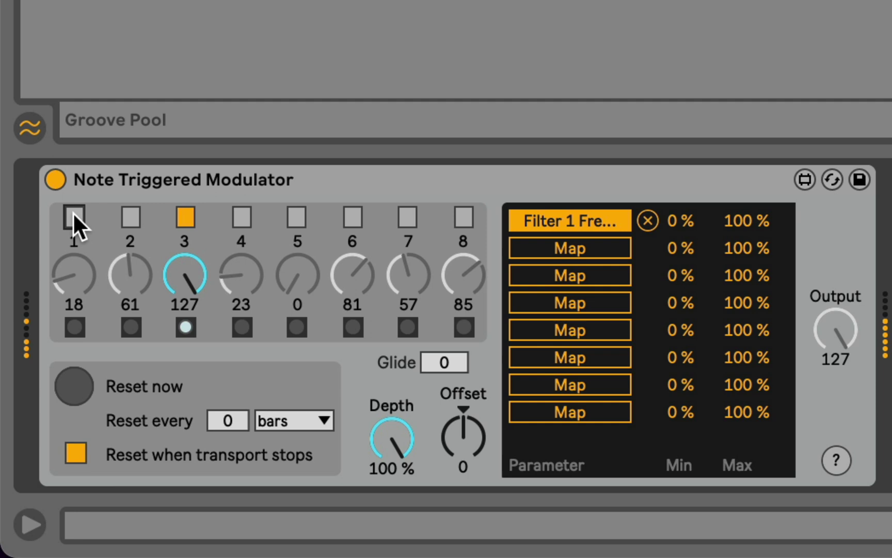
{"action": "left_click", "coordinate": [74, 214]}
{"action": "left_click", "coordinate": [130, 217]}
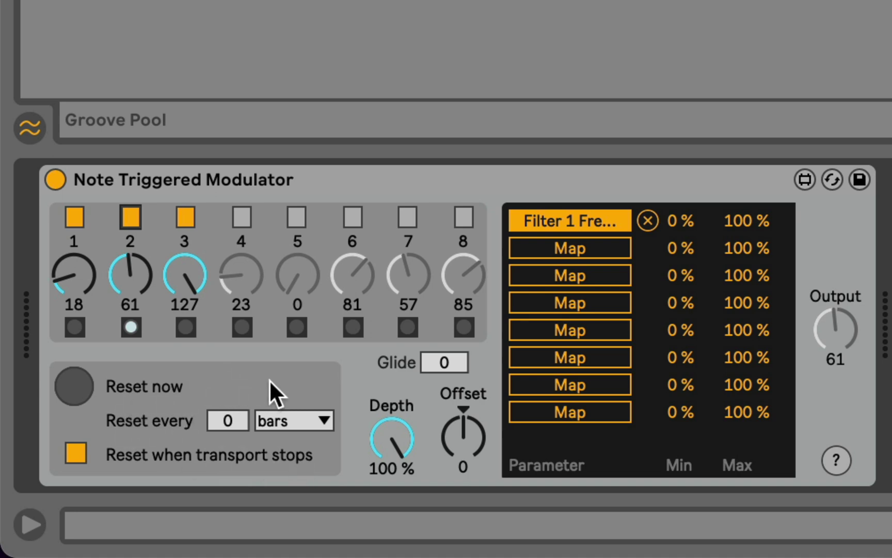
Step: Switch steps 4, 5 and 6 back on
{"action": "left_click", "coordinate": [243, 216]}
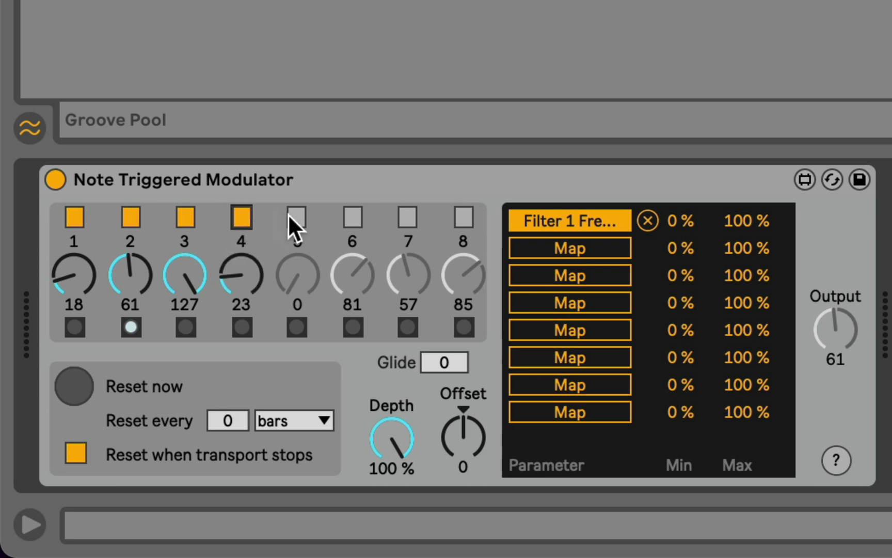
{"action": "left_click", "coordinate": [289, 216]}
{"action": "left_click", "coordinate": [345, 215]}
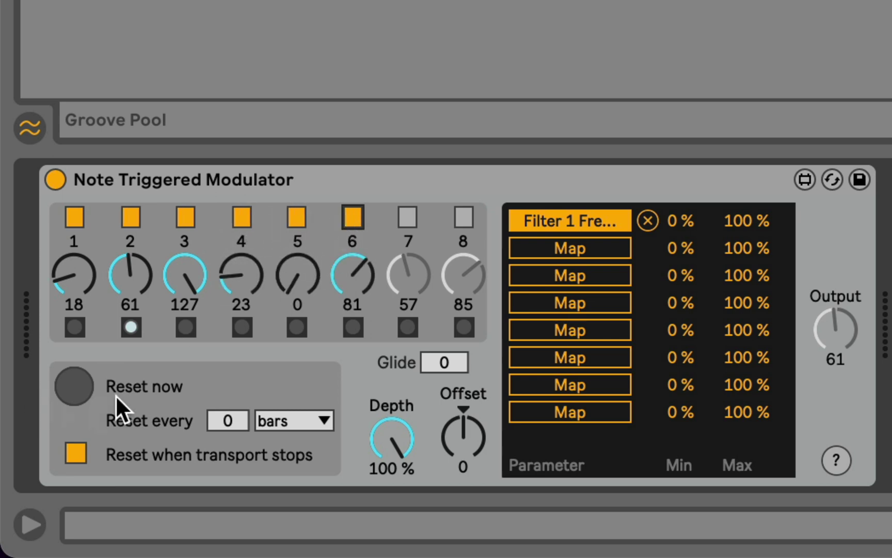
Step: Press Reset now twice to restart the step sequence from step 1
{"action": "left_click", "coordinate": [73, 386]}
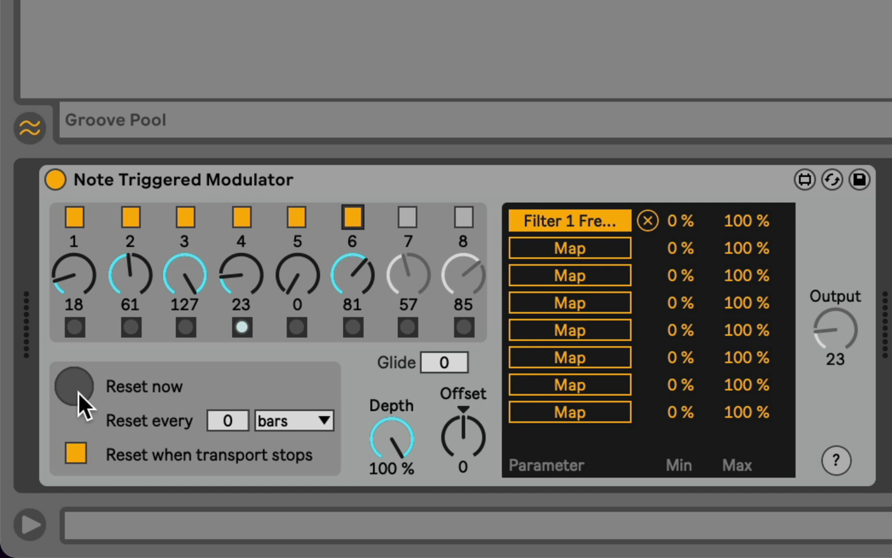
{"action": "left_click", "coordinate": [78, 390]}
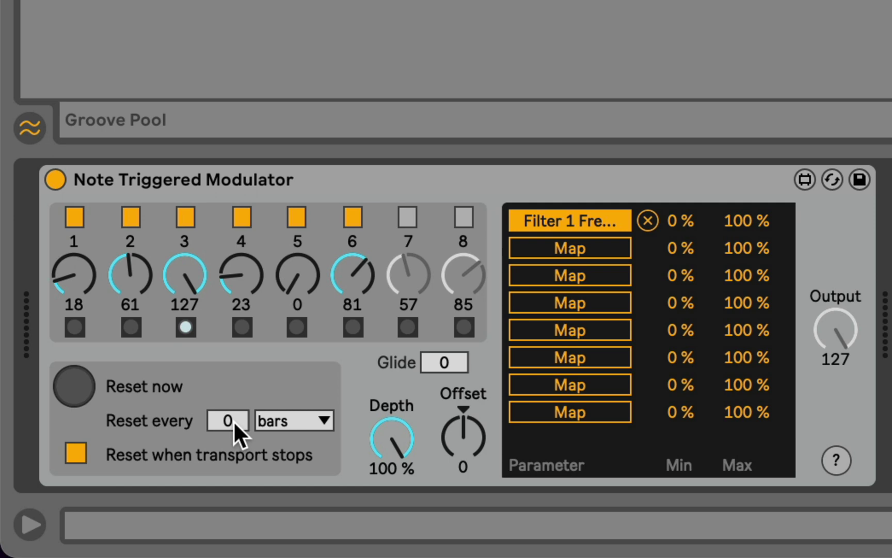
Step: Set Reset every to 2, switch step 6 off, and toggle Reset when transport stops off and on
{"action": "left_click", "coordinate": [233, 420]}
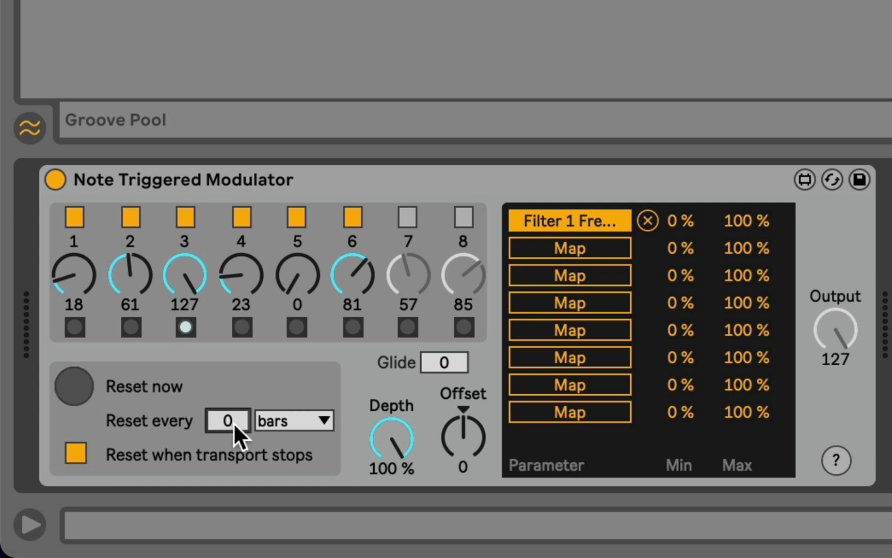
{"action": "type", "text": "2"}
{"action": "key", "text": "Return"}
{"action": "left_click", "coordinate": [349, 215]}
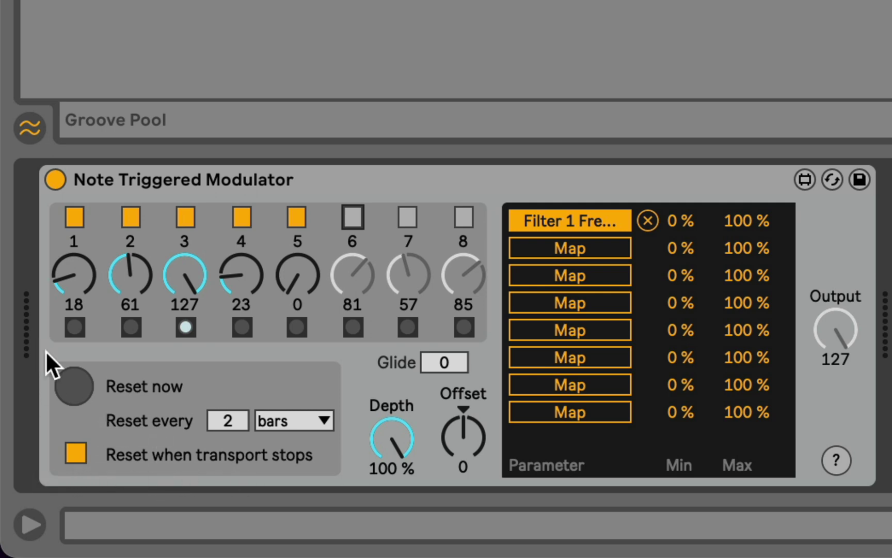
{"action": "left_click", "coordinate": [88, 460]}
{"action": "left_click", "coordinate": [83, 455]}
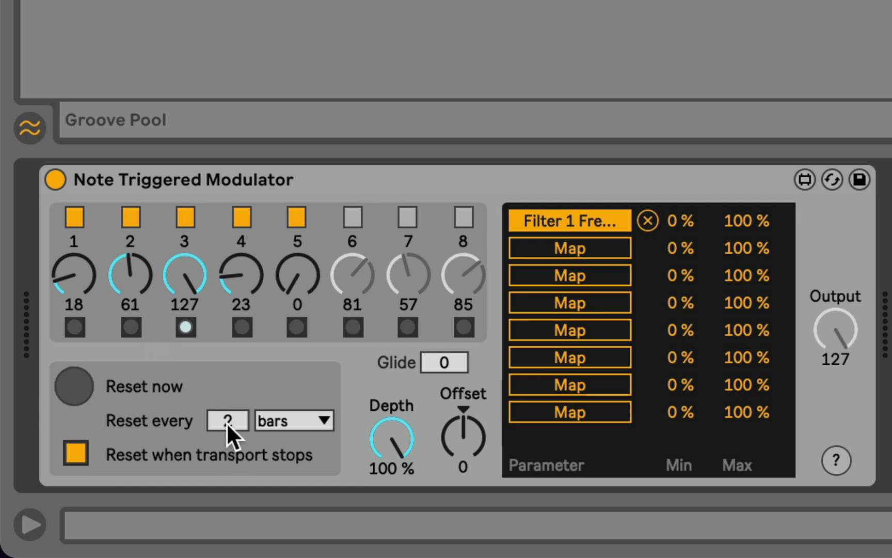
Step: Switch the reset unit to 1/16 and set the interval to 7, then raise it to 11
{"action": "left_click", "coordinate": [290, 418]}
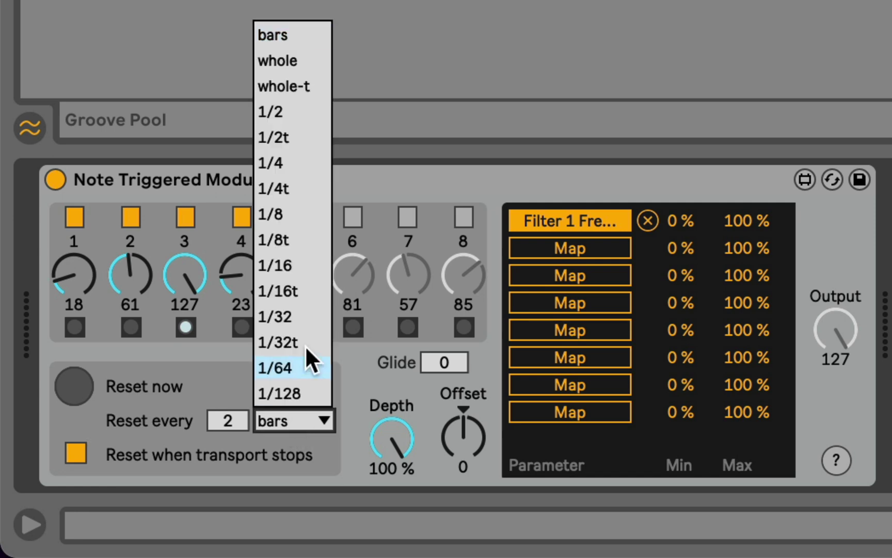
{"action": "left_click", "coordinate": [303, 264]}
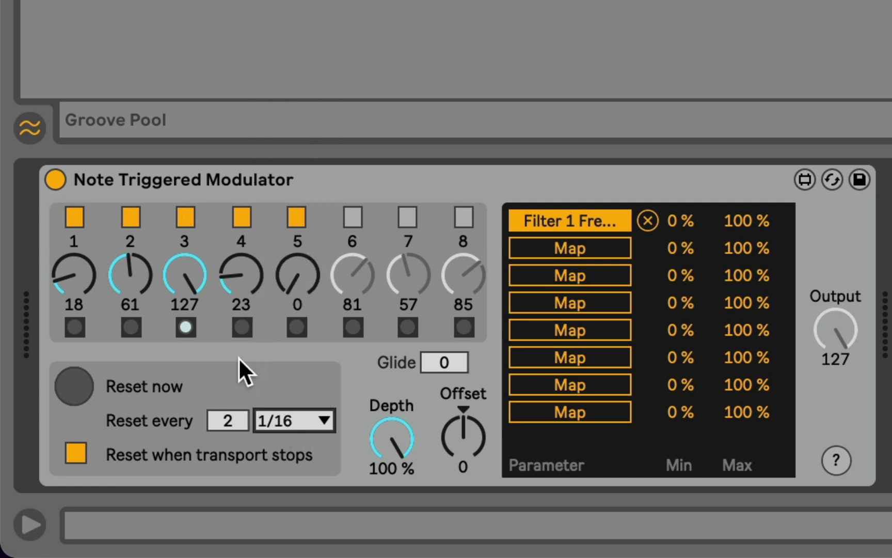
{"action": "left_click", "coordinate": [225, 419]}
{"action": "type", "text": "7"}
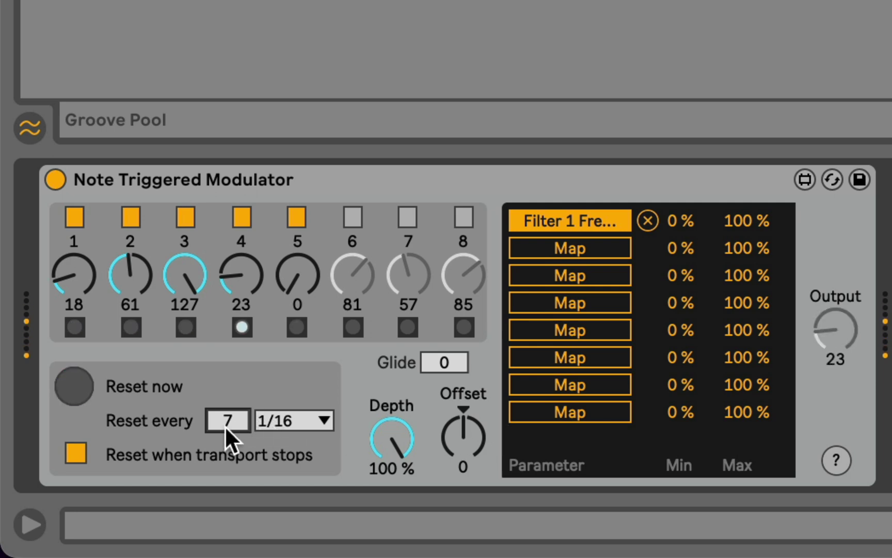
{"action": "key", "text": "Up"}
{"action": "key", "text": "Up"}
{"action": "key", "text": "Up"}
{"action": "key", "text": "Up"}
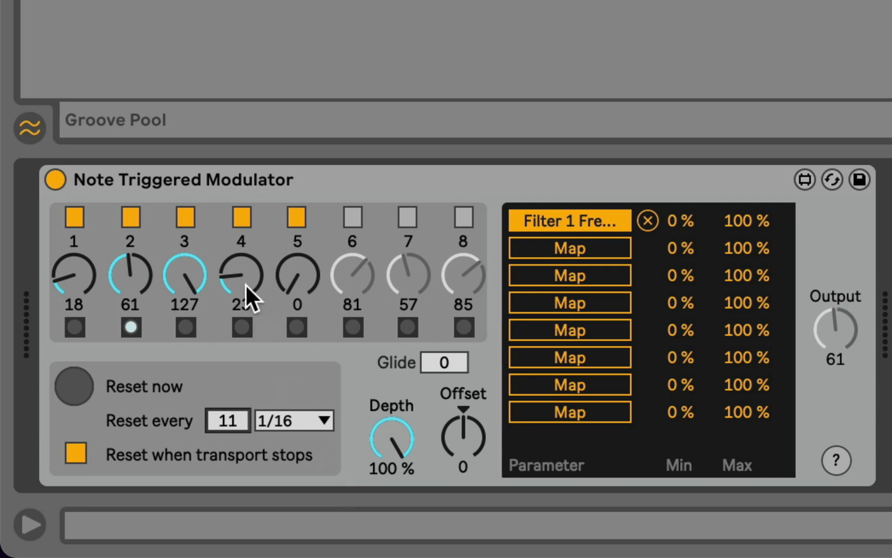
Step: Move the Note Triggered Modulator onto the 3 MIDI track, open its clip, and start playback
{"action": "left_click", "coordinate": [208, 177]}
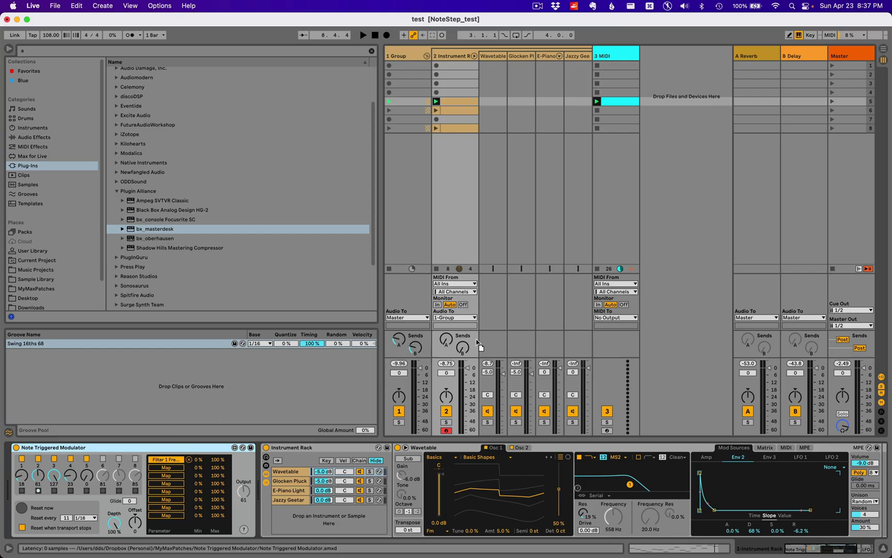
{"action": "left_click_drag", "start_coordinate": [625, 175], "coordinate": [623, 175]}
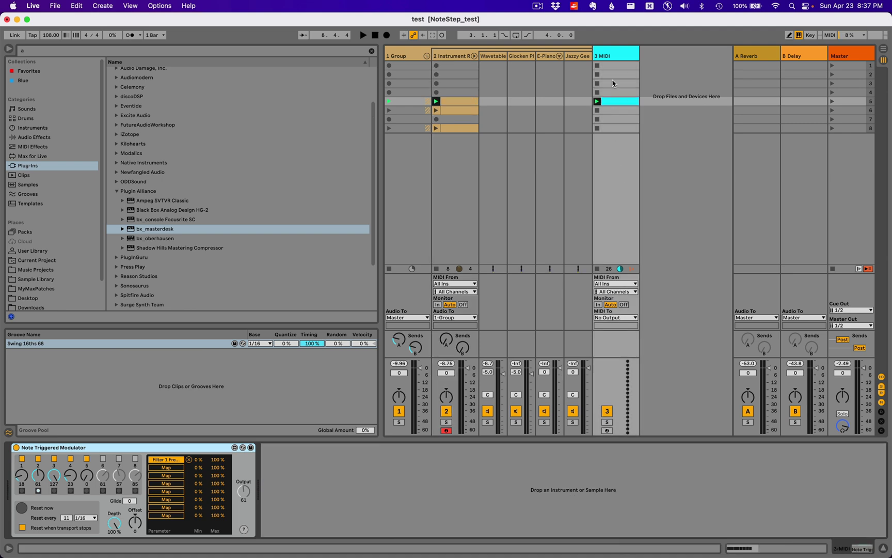
{"action": "double_click", "coordinate": [610, 104]}
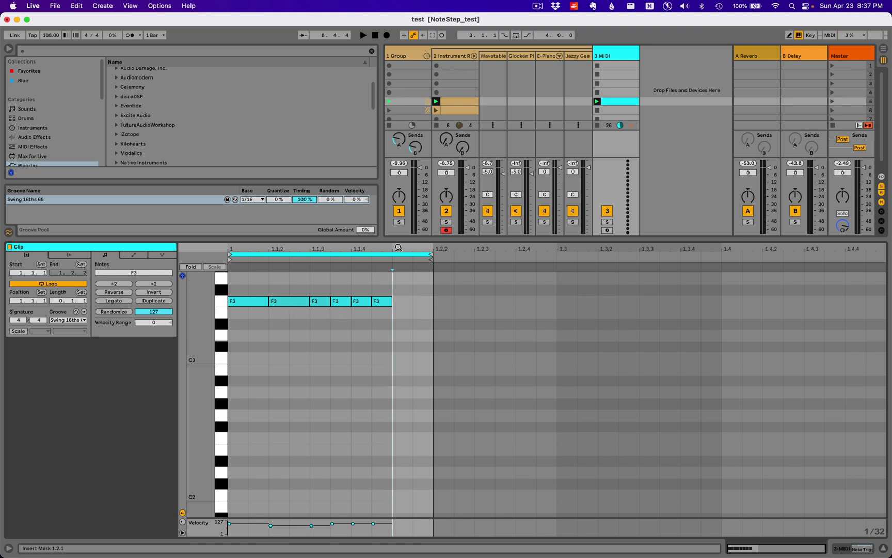
{"action": "left_click", "coordinate": [458, 60]}
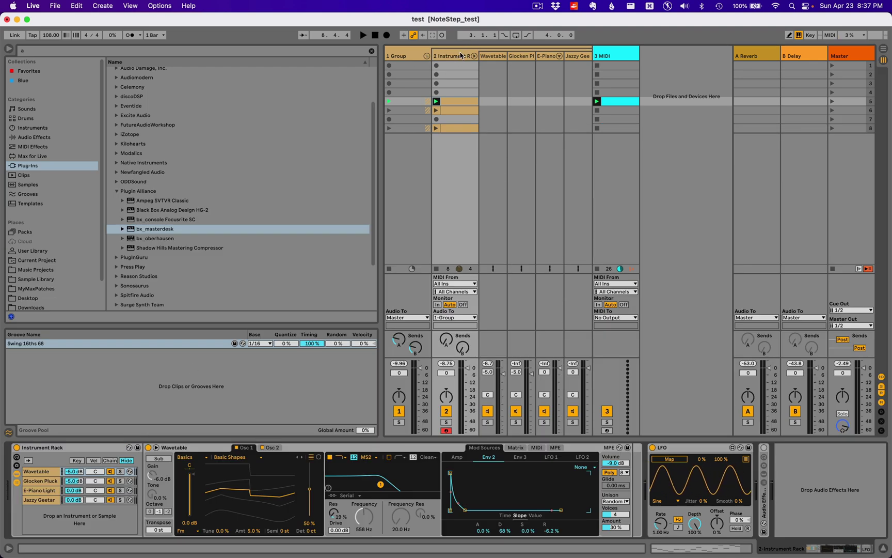
{"action": "key", "text": "space"}
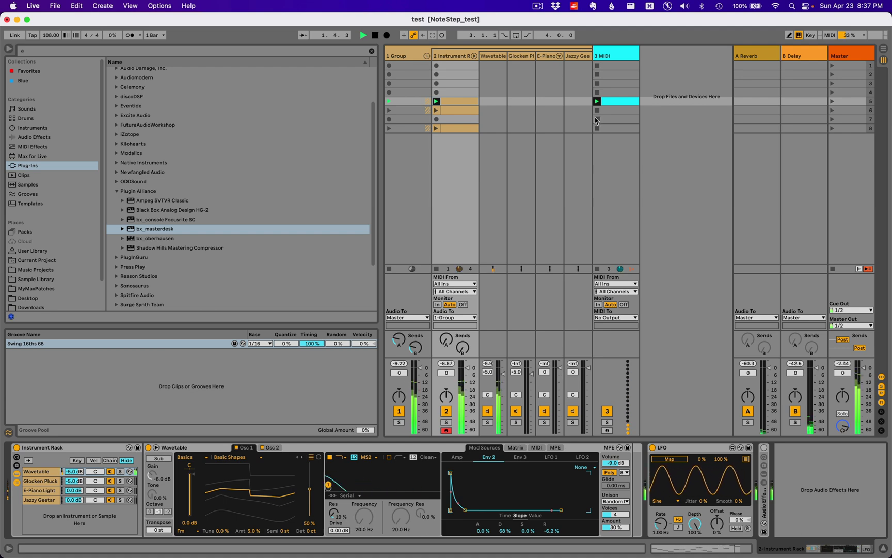
{"action": "left_click", "coordinate": [618, 102]}
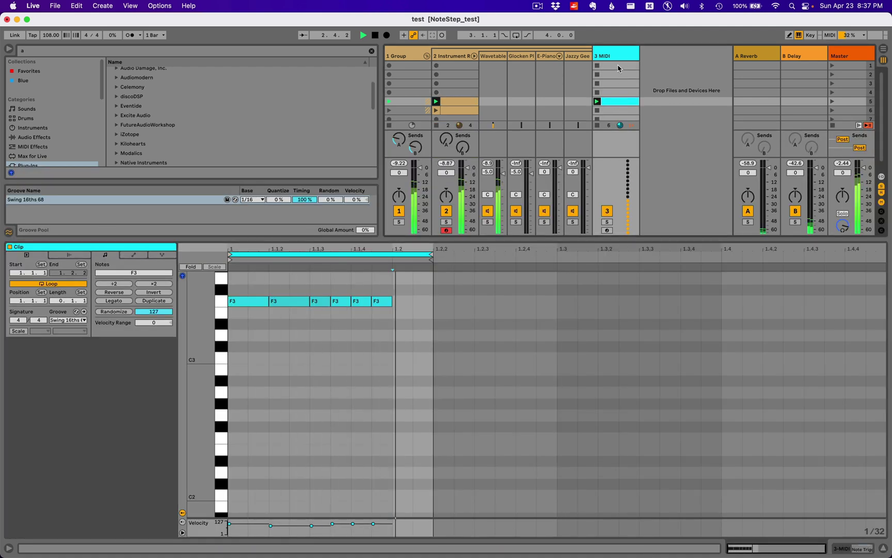
{"action": "key", "text": "shift+Tab"}
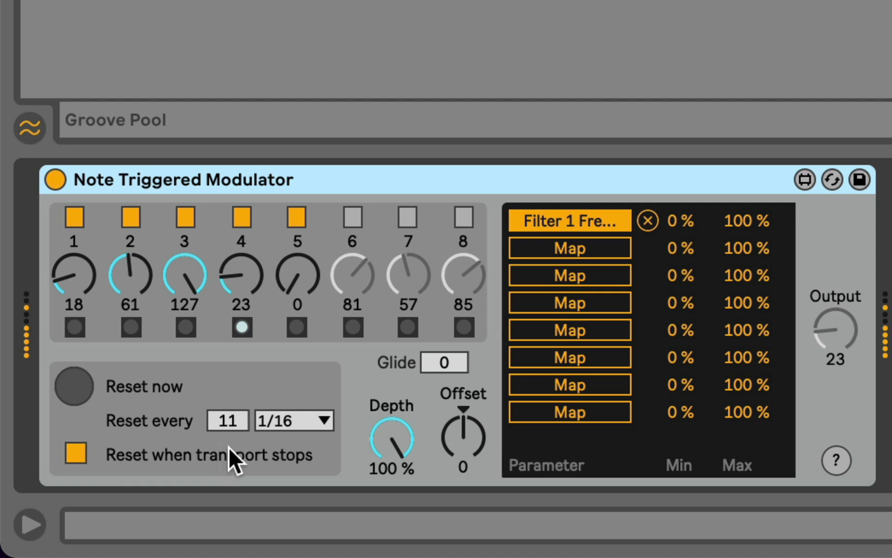
Step: Set Reset every back to 0 bars and shorten the 3 MIDI clip loop to end at 1.1.4
{"action": "left_click", "coordinate": [240, 420]}
{"action": "left_click_drag", "start_coordinate": [237, 419], "coordinate": [237, 464]}
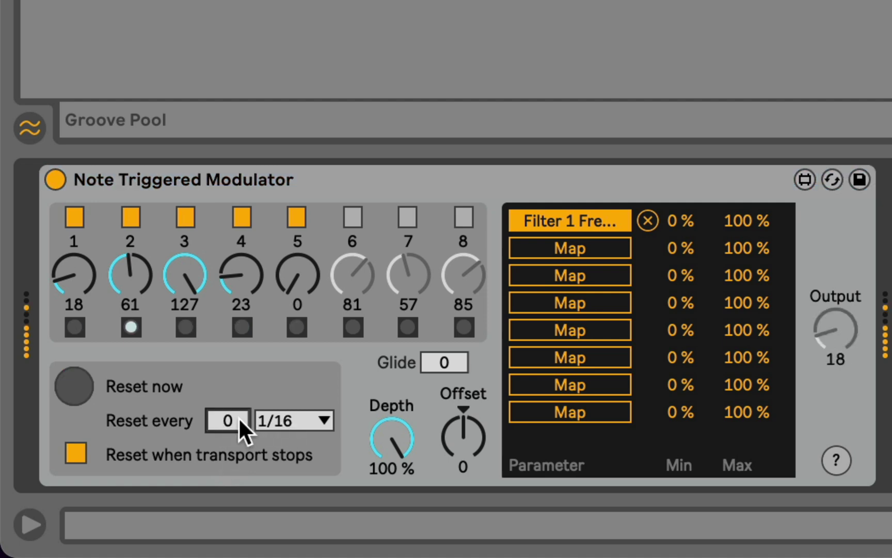
{"action": "left_click", "coordinate": [291, 422]}
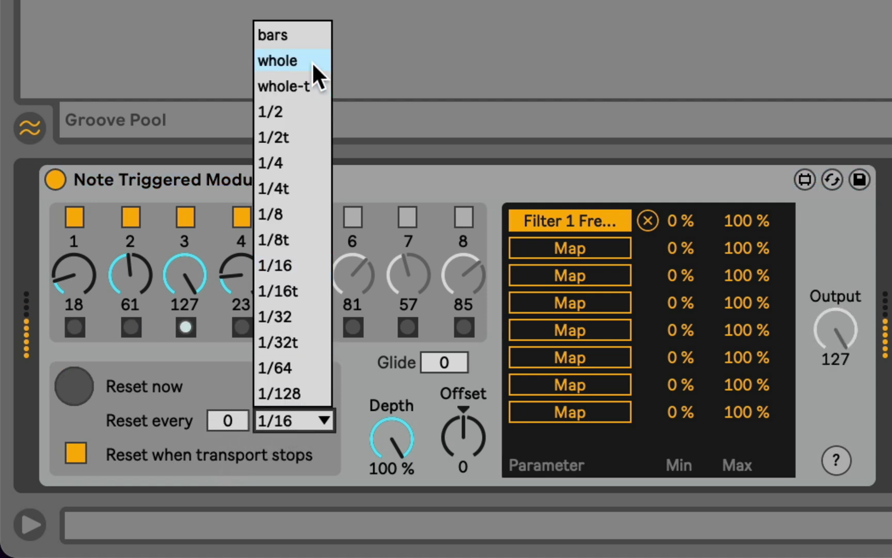
{"action": "left_click", "coordinate": [293, 34]}
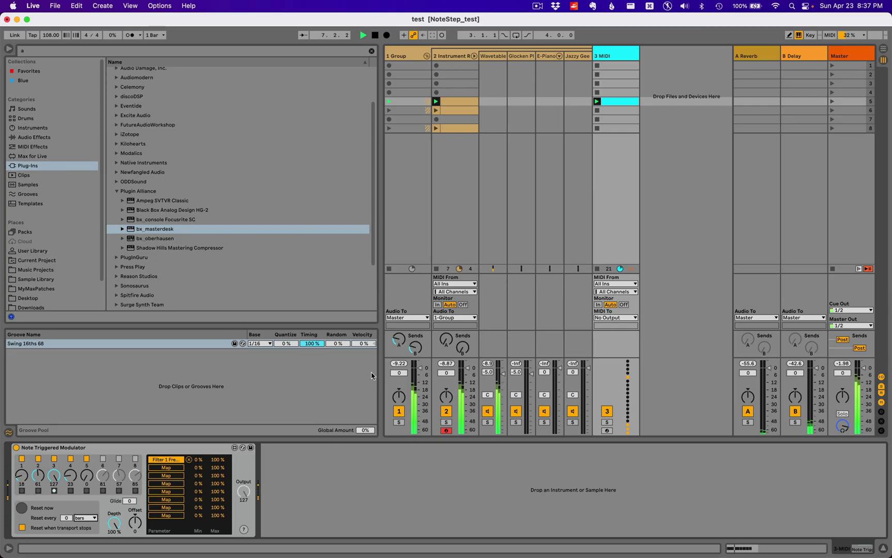
{"action": "double_click", "coordinate": [615, 103]}
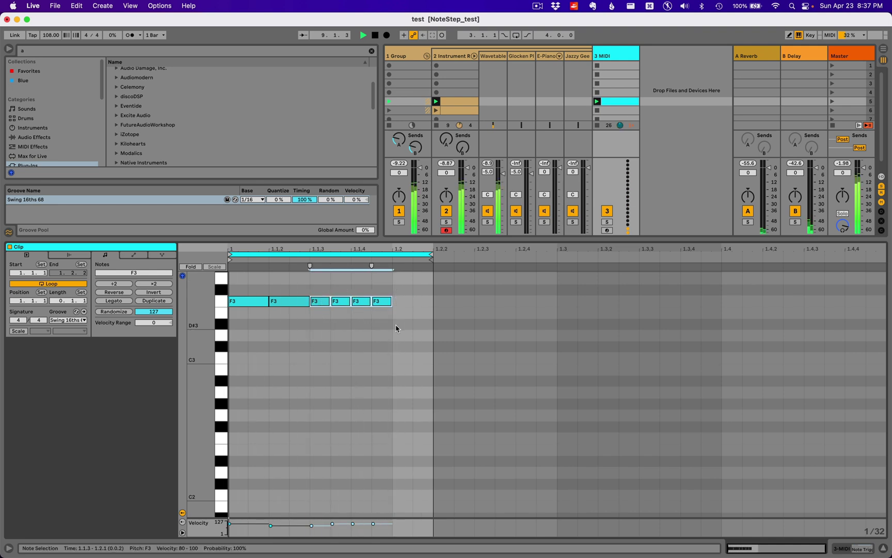
{"action": "left_click_drag", "start_coordinate": [429, 255], "coordinate": [357, 277]}
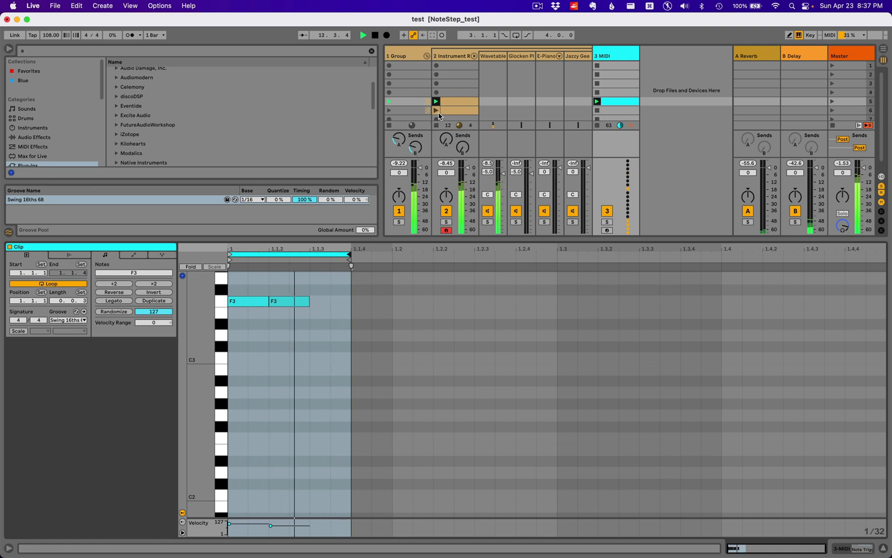
Step: Launch track 2's row-6 chord clip, then open 3 MIDI's row-5 clip with its two F3 notes
{"action": "left_click", "coordinate": [451, 59]}
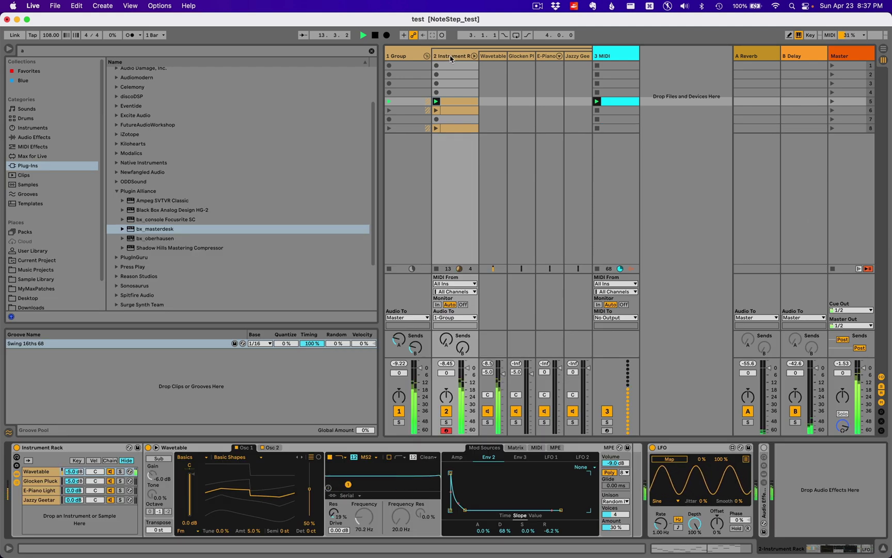
{"action": "left_click", "coordinate": [607, 55]}
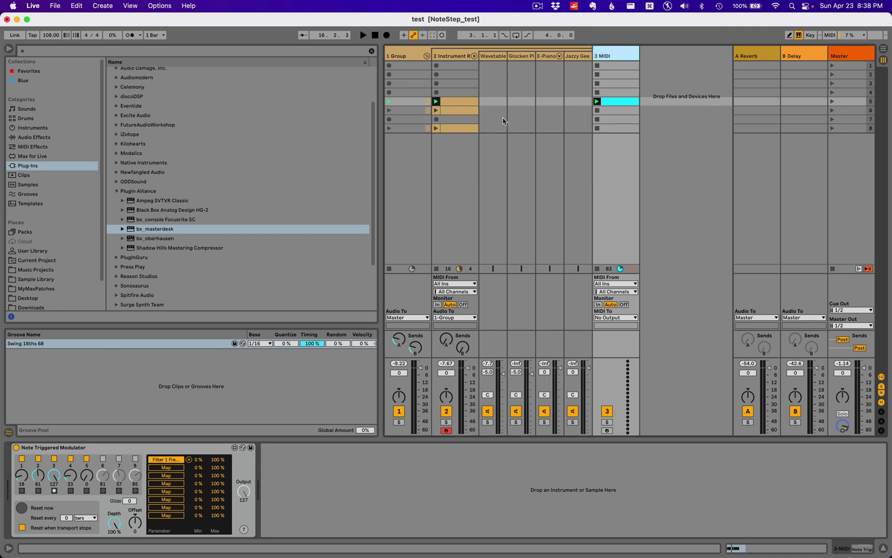
{"action": "left_click", "coordinate": [445, 113]}
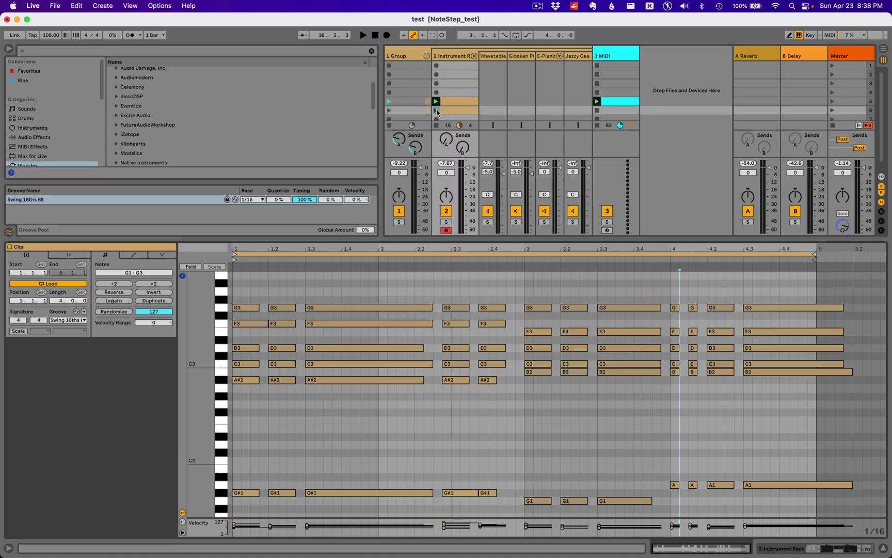
{"action": "left_click", "coordinate": [437, 110]}
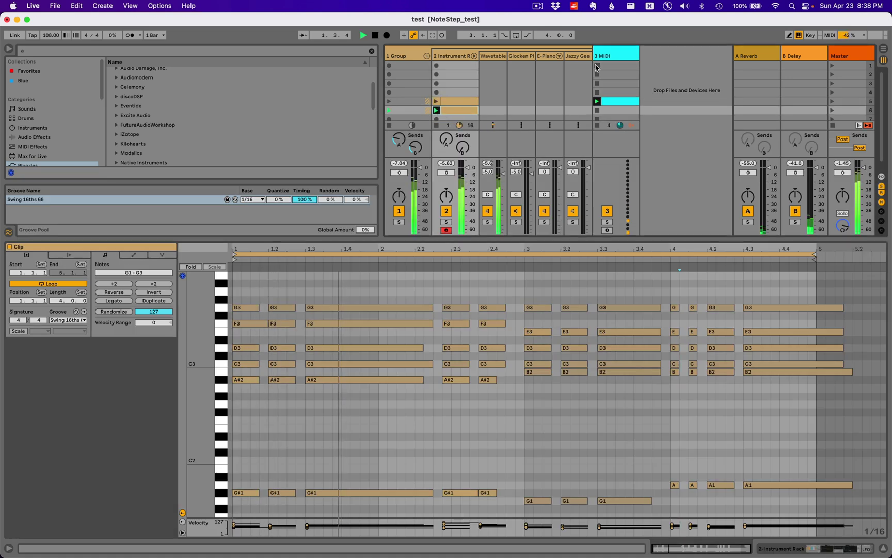
{"action": "left_click", "coordinate": [609, 56]}
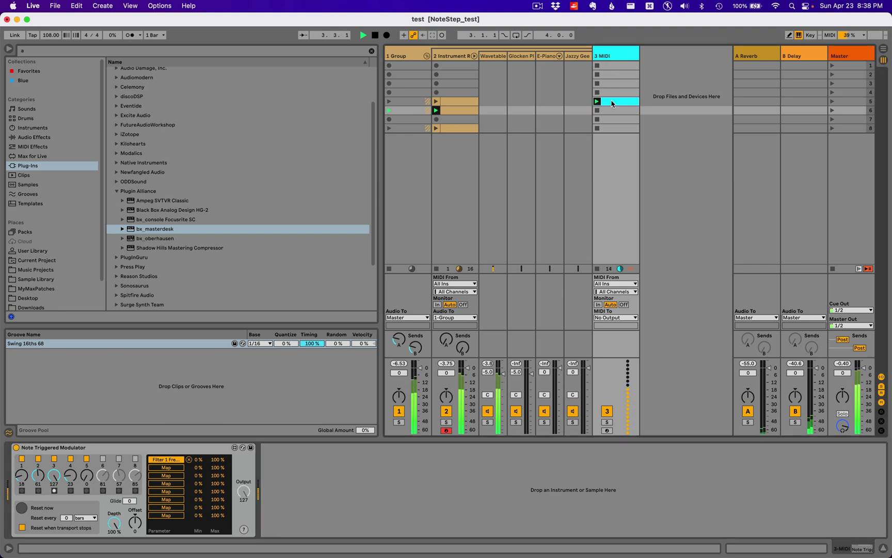
{"action": "left_click", "coordinate": [612, 103]}
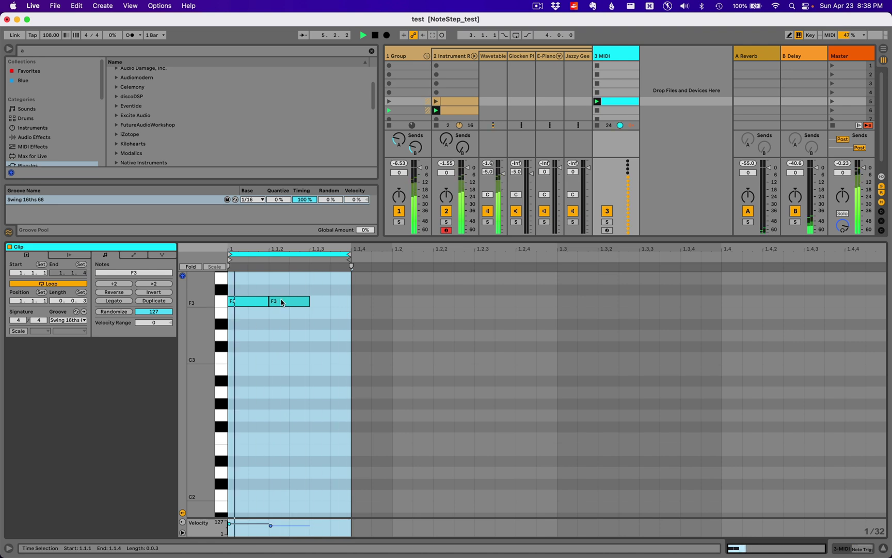
Step: Set the note editor to a fixed 1/16 grid and add an F3 note at 1.1.4
{"action": "right_click", "coordinate": [302, 343]}
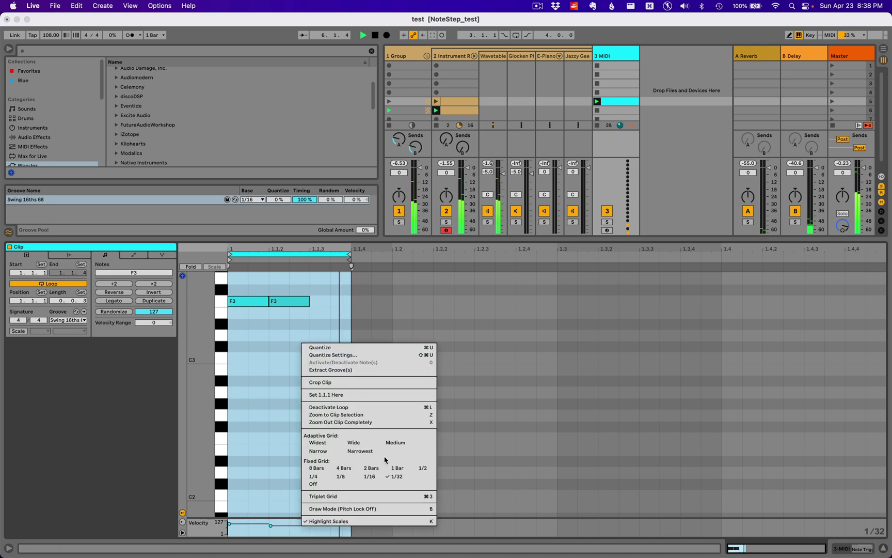
{"action": "left_click", "coordinate": [370, 476]}
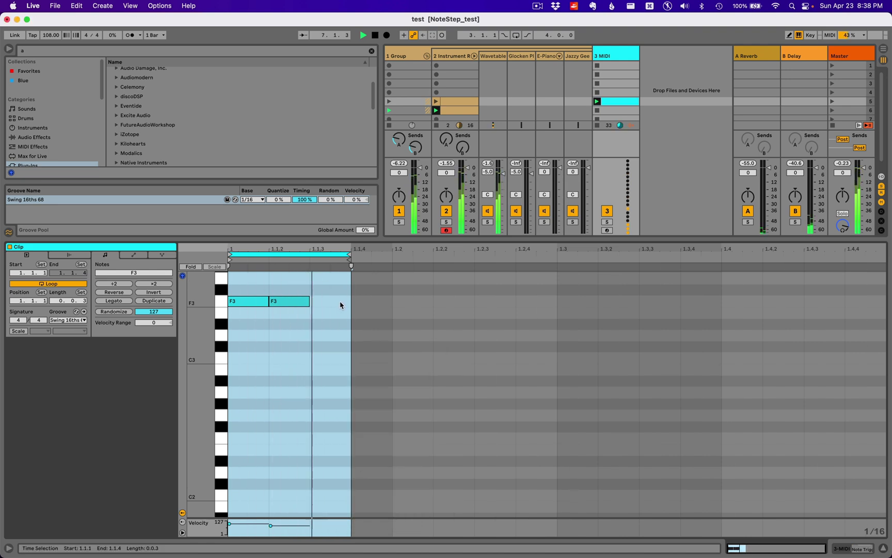
{"action": "key", "text": "super+Right"}
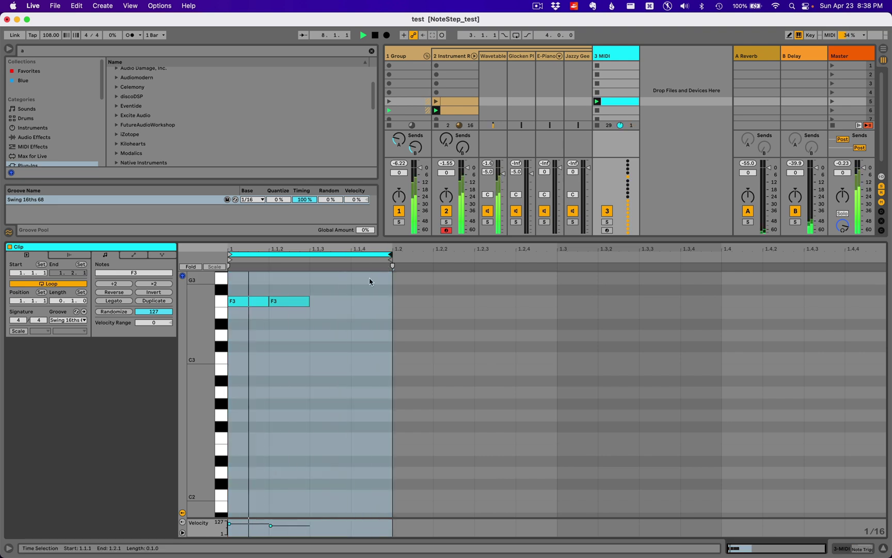
{"action": "left_click", "coordinate": [367, 304]}
{"action": "double_click", "coordinate": [367, 303]}
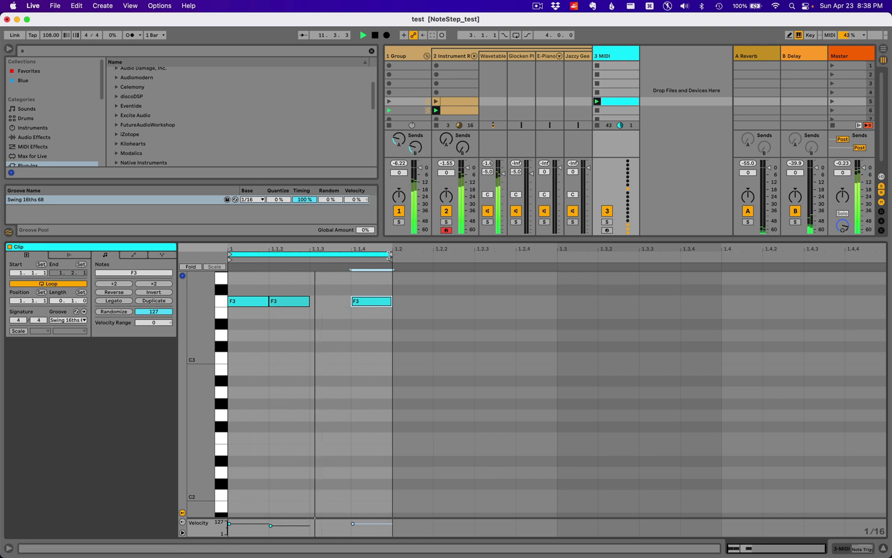
Step: Remove the second F3 note and set the clip loop end to 1.1.3
{"action": "left_click_drag", "start_coordinate": [389, 256], "coordinate": [269, 255]}
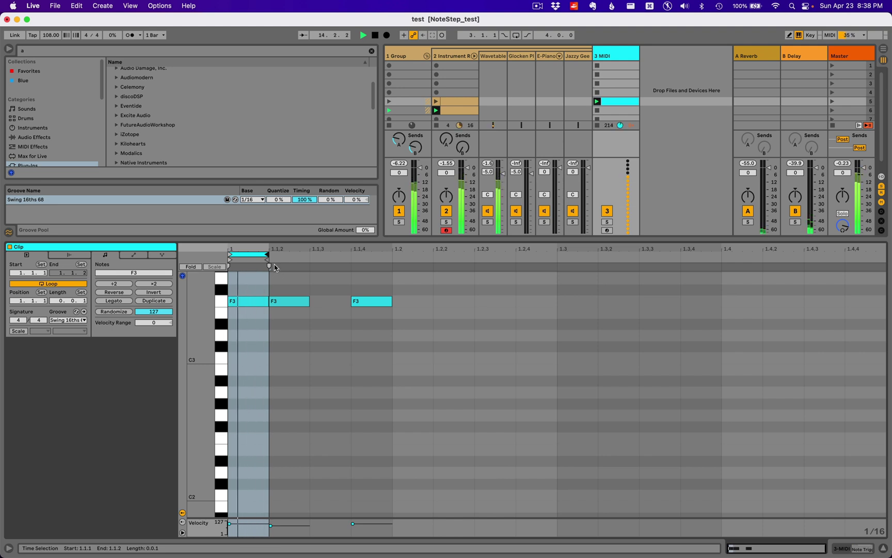
{"action": "key", "text": "super+z"}
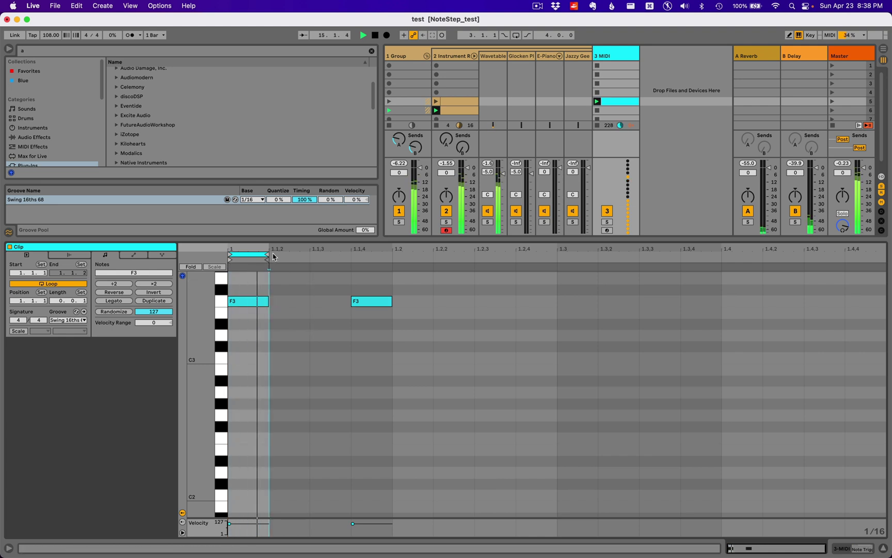
{"action": "left_click_drag", "start_coordinate": [273, 256], "coordinate": [308, 254]}
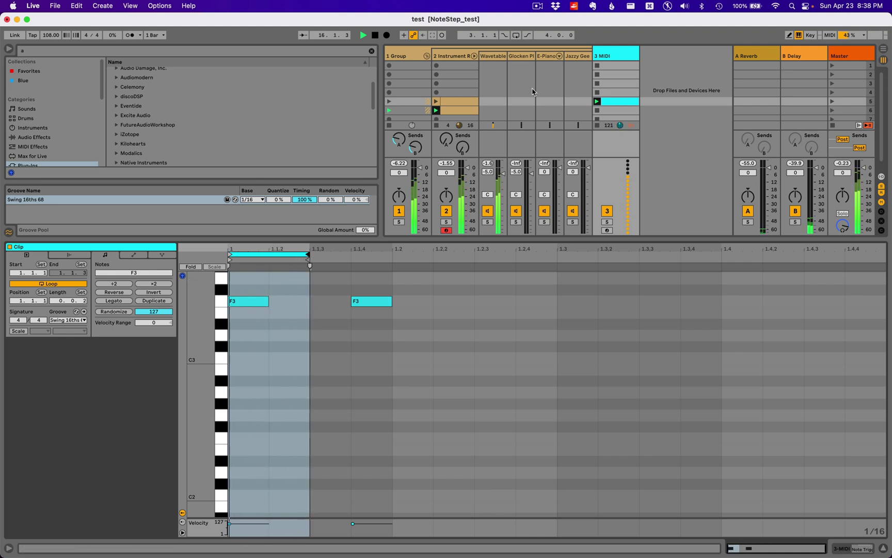
{"action": "left_click", "coordinate": [612, 56]}
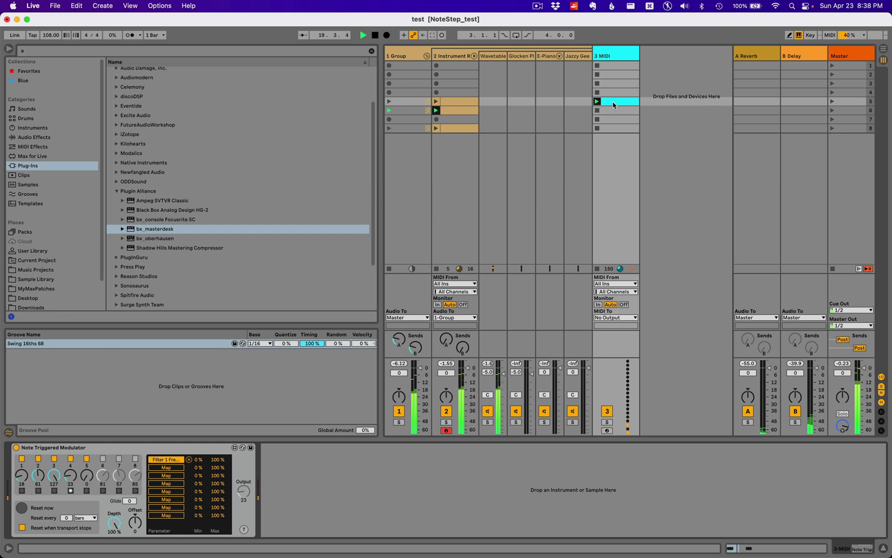
Step: Stop playback with the Space bar
{"action": "key", "text": "space"}
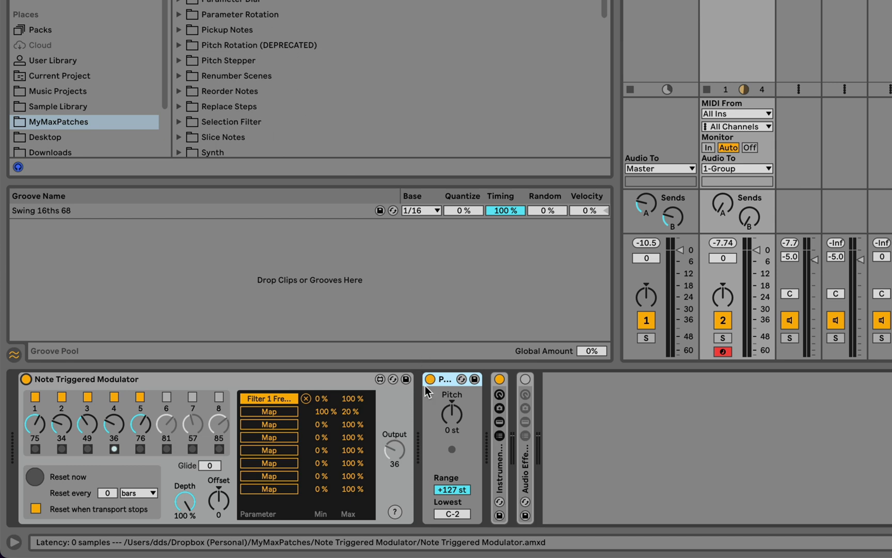
Step: Insert a second Note Triggered Modulator, switch off its steps 3–8, and set slot 1's Min to 50%
{"action": "left_click_drag", "start_coordinate": [259, 56], "coordinate": [421, 413]}
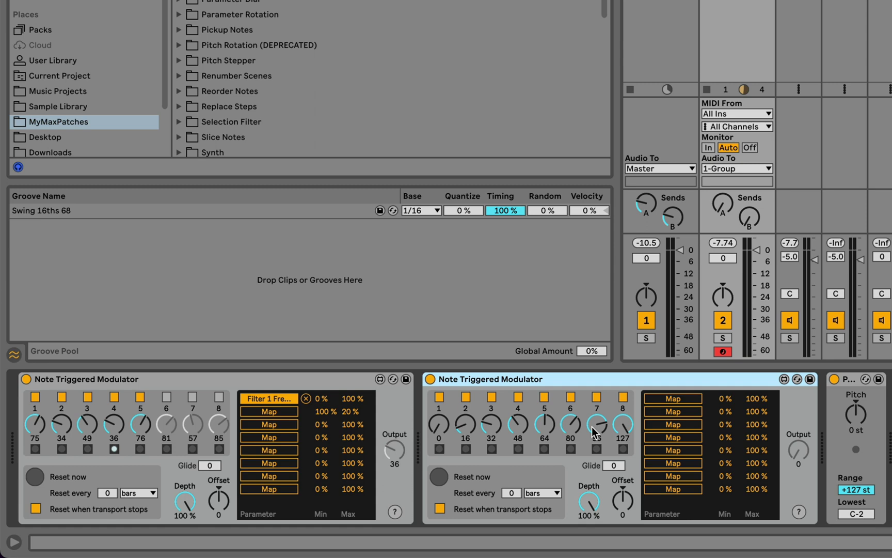
{"action": "left_click", "coordinate": [495, 399]}
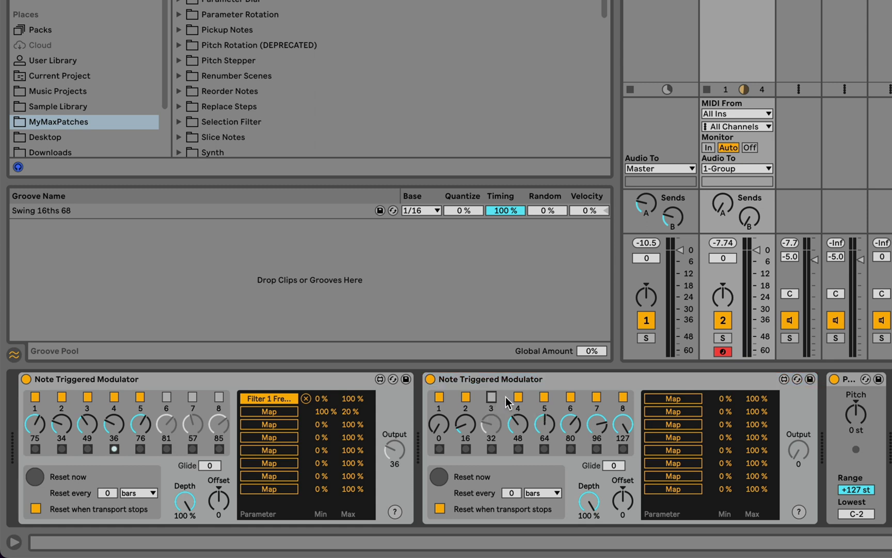
{"action": "left_click", "coordinate": [517, 399]}
{"action": "left_click", "coordinate": [544, 398]}
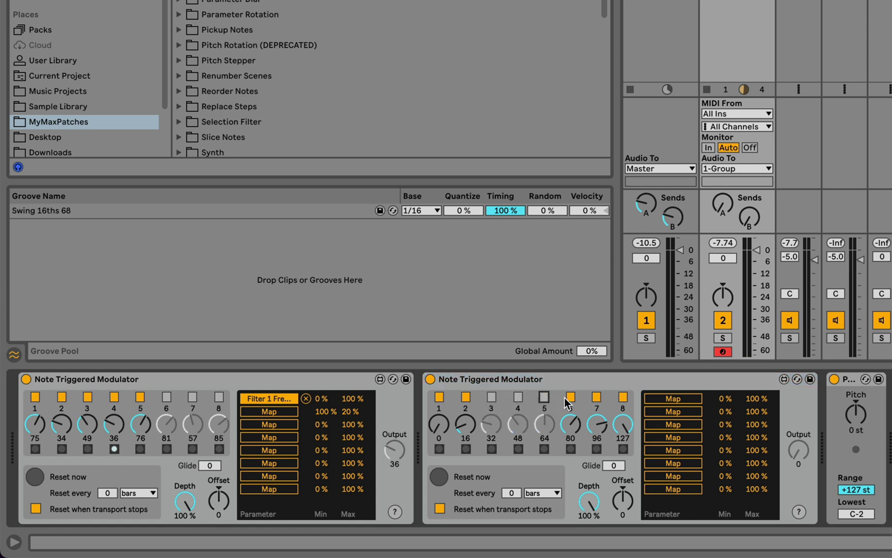
{"action": "left_click", "coordinate": [570, 396]}
{"action": "left_click", "coordinate": [596, 397]}
{"action": "left_click", "coordinate": [625, 399]}
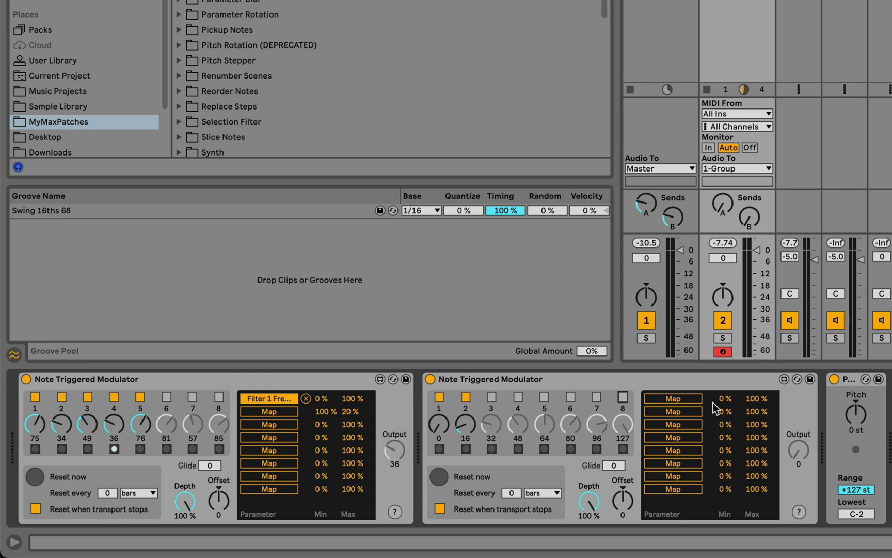
{"action": "type", "text": "50"}
Step: Map the second modulator's first slot to the Pitch device's Pitch amount and lower step 2 to 12
{"action": "left_click", "coordinate": [666, 399]}
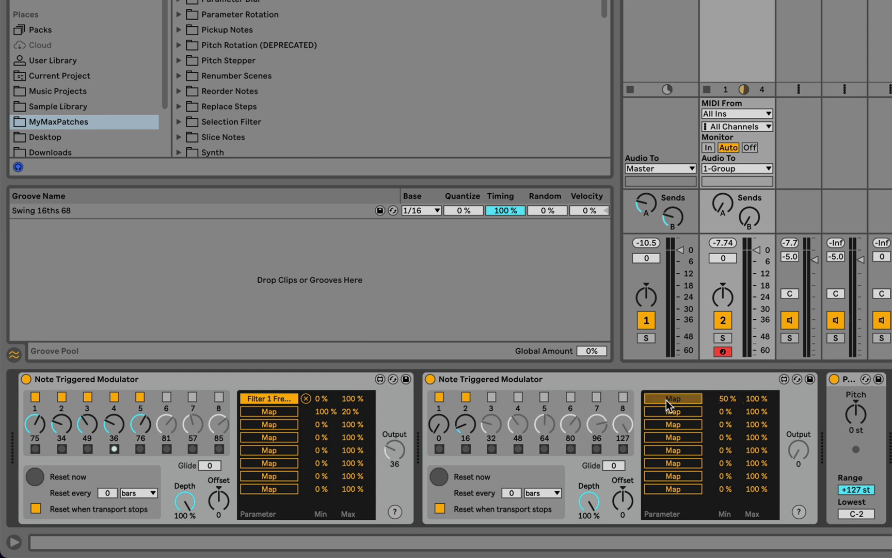
{"action": "left_click", "coordinate": [855, 416]}
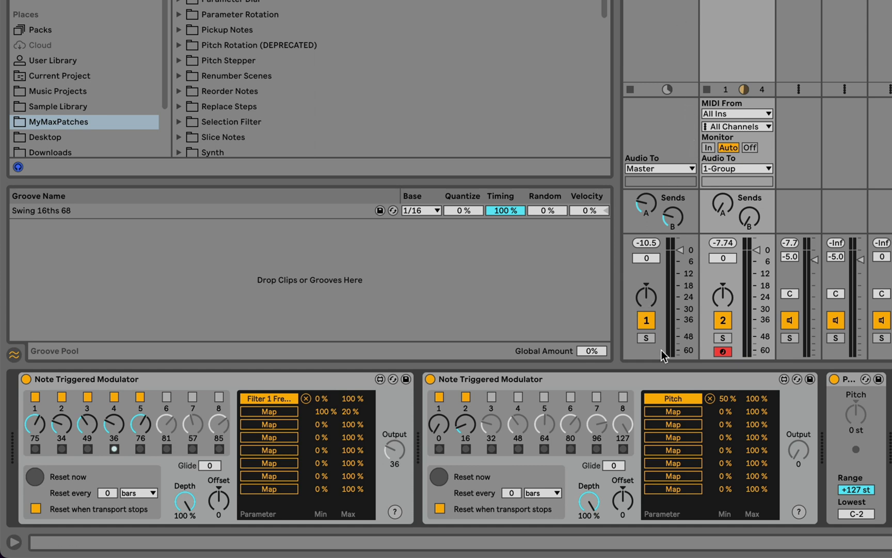
{"action": "left_click", "coordinate": [710, 398]}
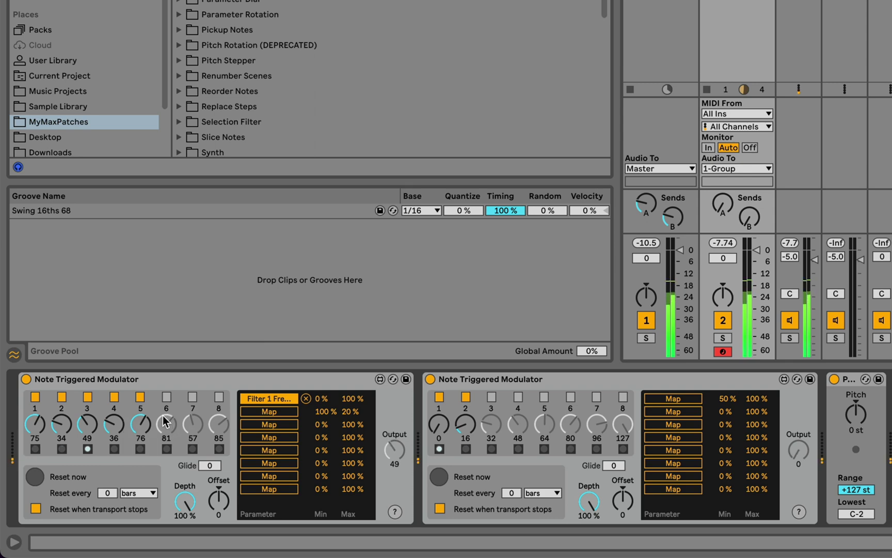
{"action": "left_click", "coordinate": [673, 398]}
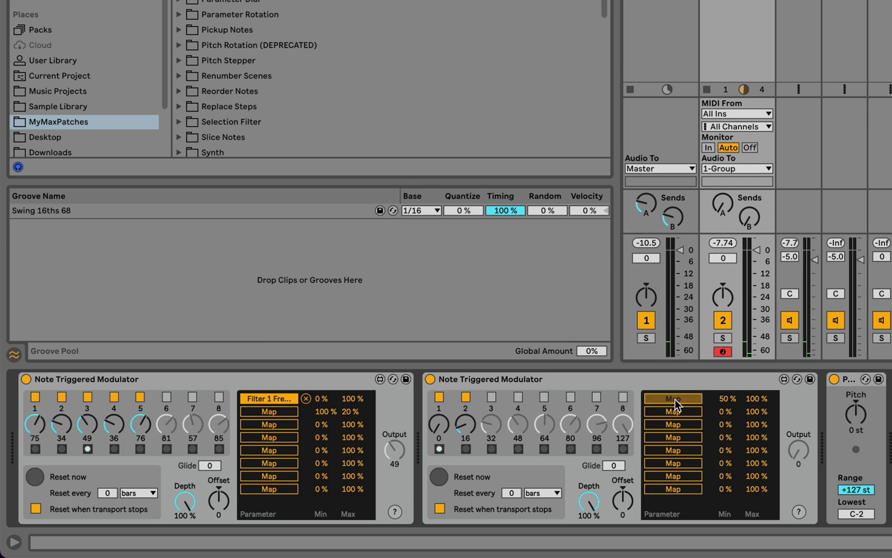
{"action": "left_click", "coordinate": [860, 419]}
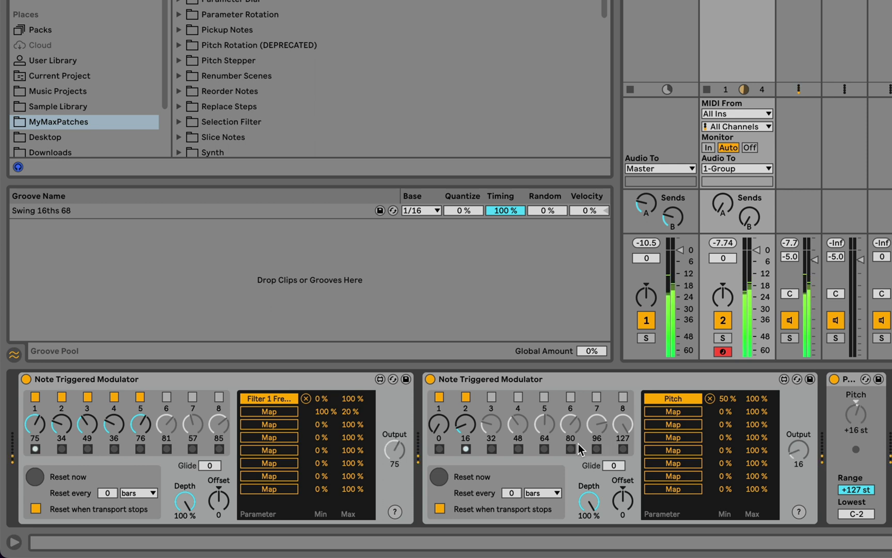
{"action": "left_click", "coordinate": [469, 432]}
{"action": "left_click_drag", "start_coordinate": [472, 437], "coordinate": [472, 443]}
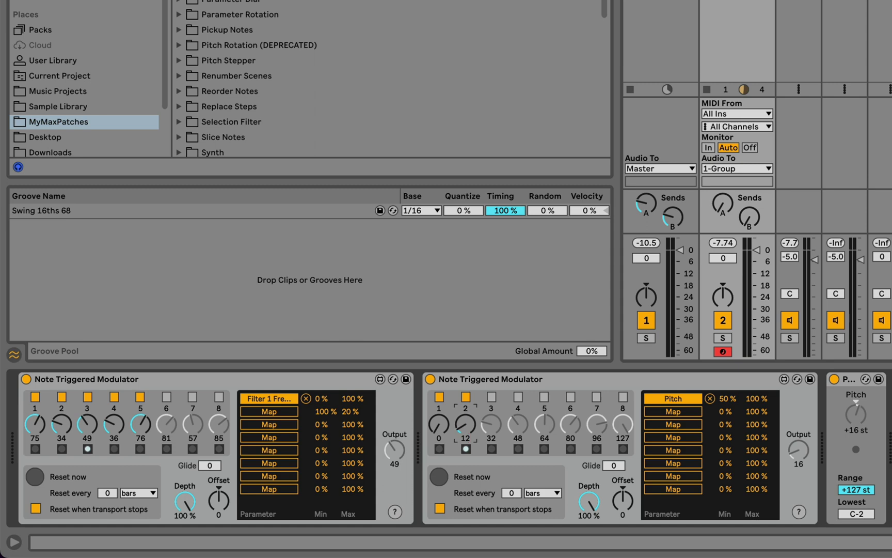
Step: Power-cycle the modulators and enable the second modulator's step 3 at value 12
{"action": "left_click", "coordinate": [25, 380]}
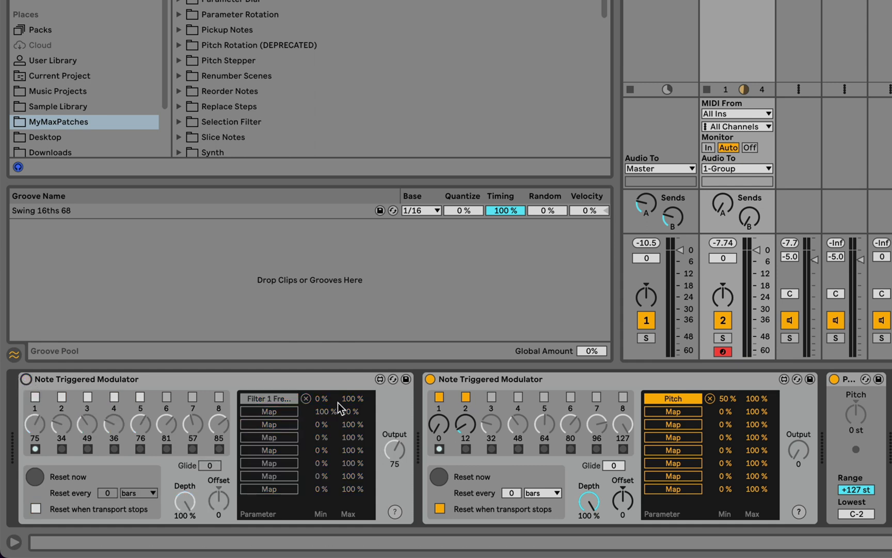
{"action": "left_click", "coordinate": [430, 379]}
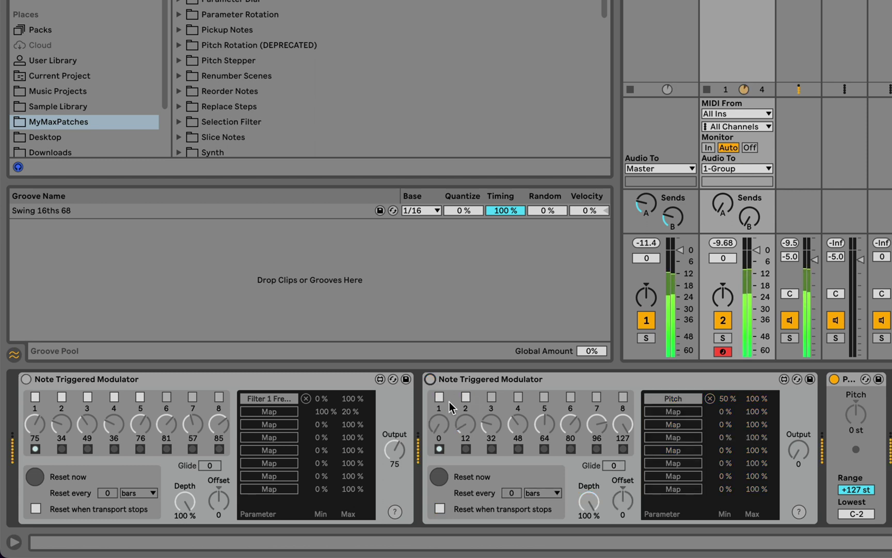
{"action": "left_click", "coordinate": [430, 381]}
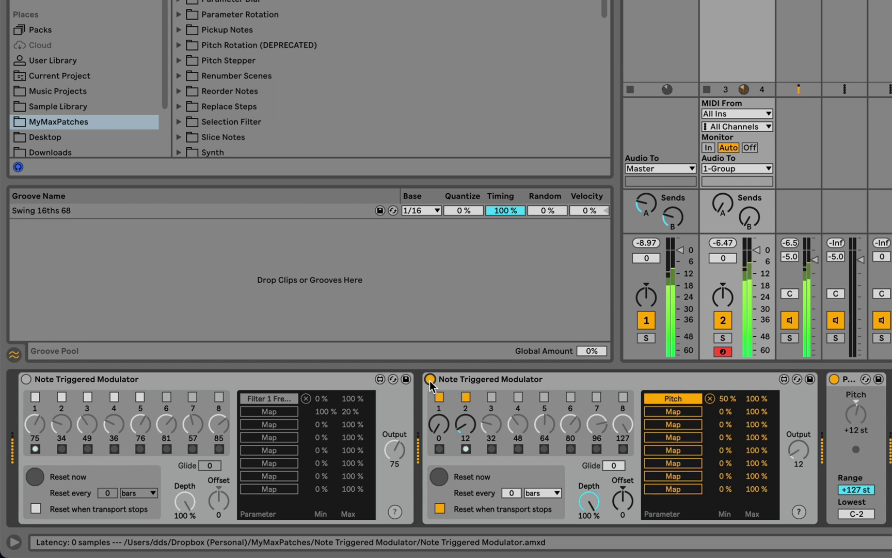
{"action": "left_click_drag", "start_coordinate": [484, 438], "coordinate": [493, 431]}
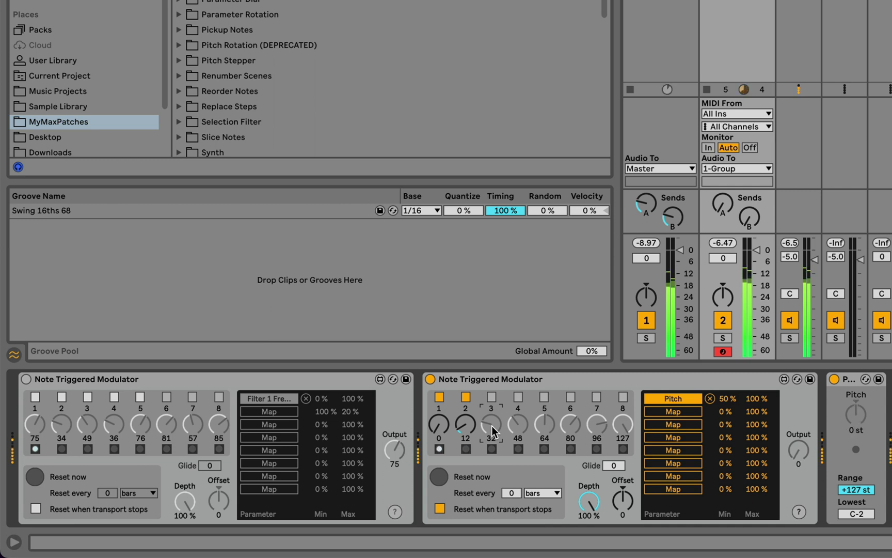
{"action": "left_click_drag", "start_coordinate": [494, 431], "coordinate": [494, 440]}
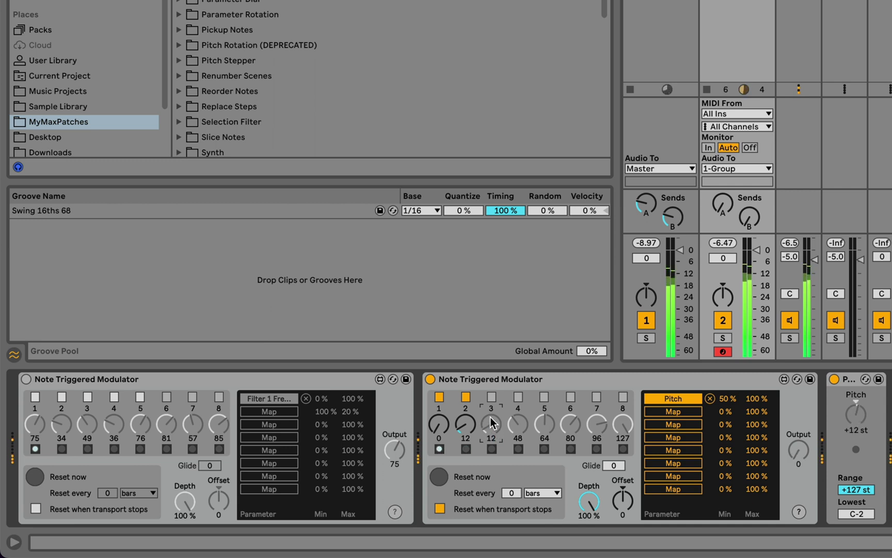
{"action": "left_click", "coordinate": [492, 396]}
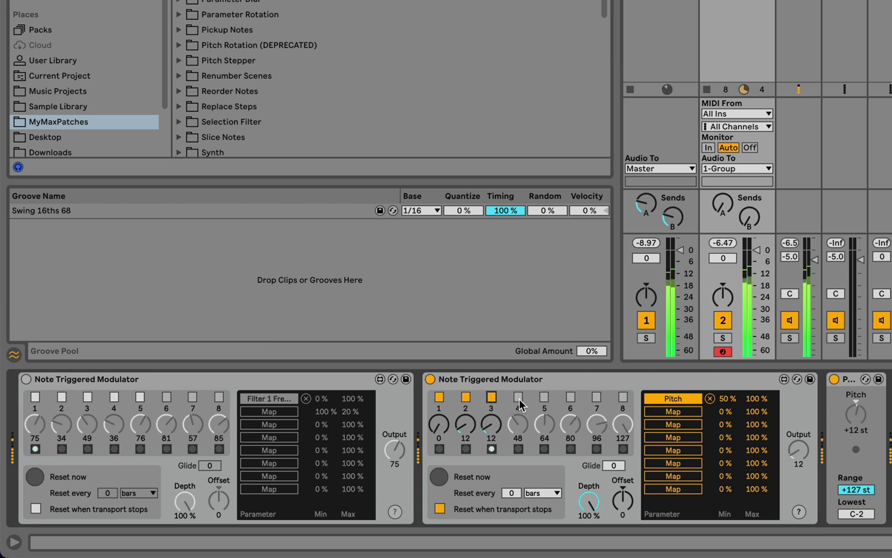
Step: Enable step 4 at value 24 and switch the first modulator back on
{"action": "left_click", "coordinate": [519, 398]}
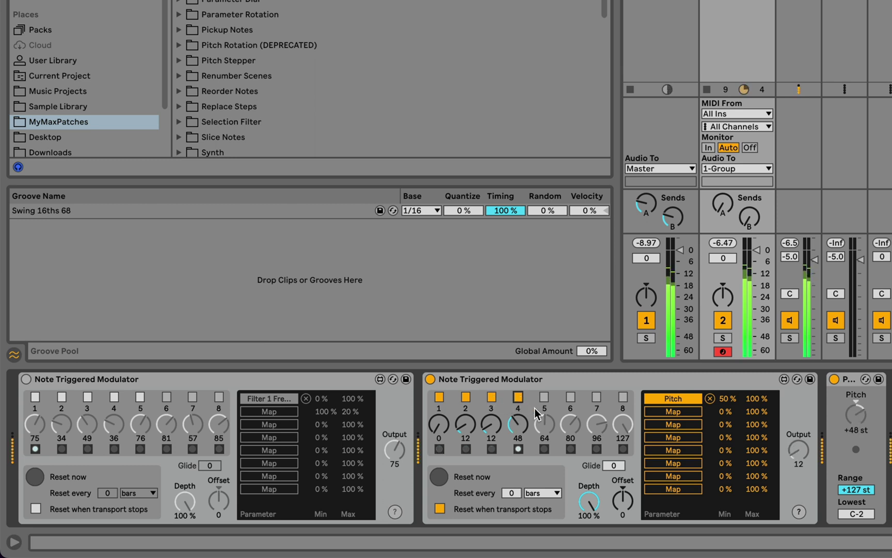
{"action": "mouse_move", "coordinate": [516, 416]}
{"action": "left_mouse_down"}
{"action": "mouse_move", "coordinate": [517, 428]}
{"action": "mouse_move", "coordinate": [517, 416]}
{"action": "left_mouse_up"}
{"action": "left_click", "coordinate": [518, 398]}
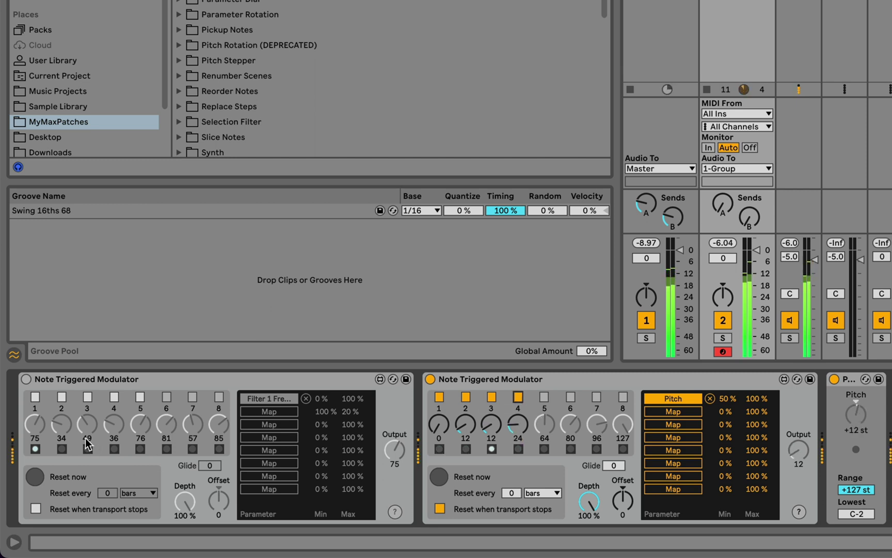
{"action": "left_click", "coordinate": [26, 379]}
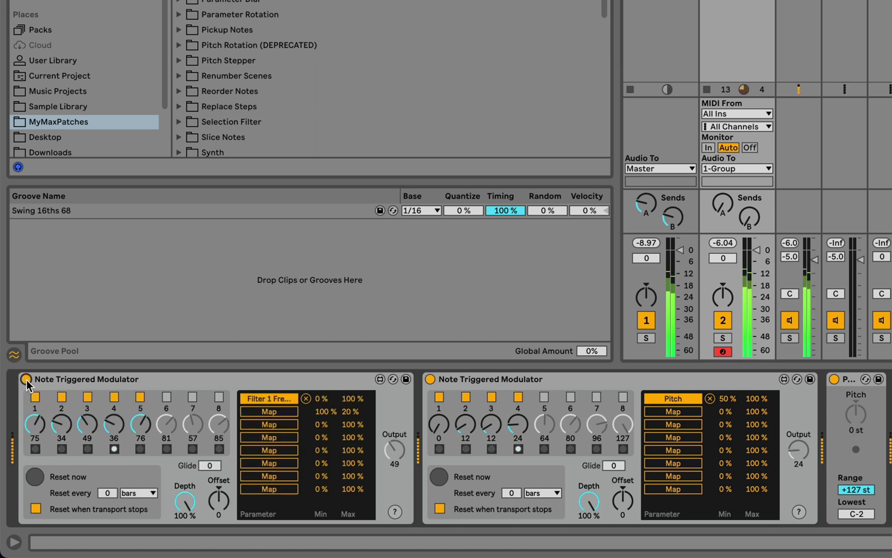
Step: Turn off the second modulator's step 4 and set step 3's value to 0
{"action": "left_click", "coordinate": [518, 398]}
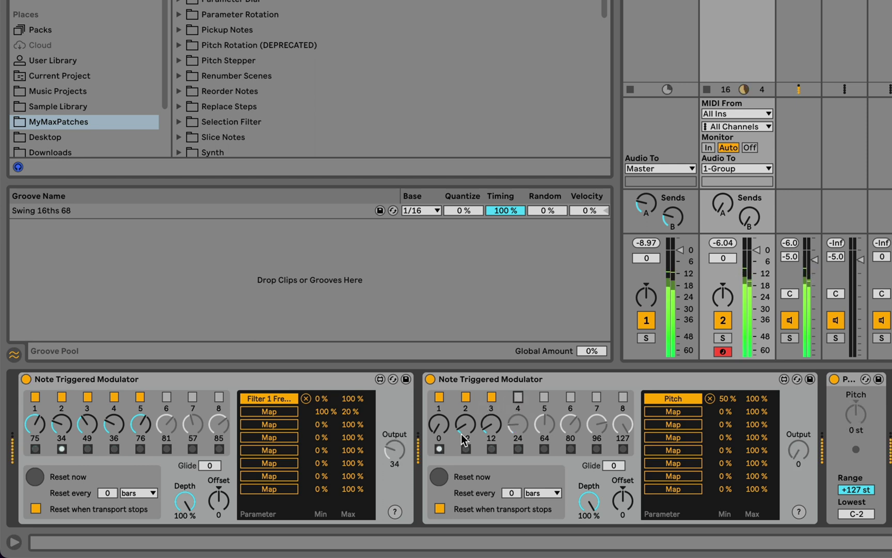
{"action": "left_click_drag", "start_coordinate": [500, 427], "coordinate": [500, 452]}
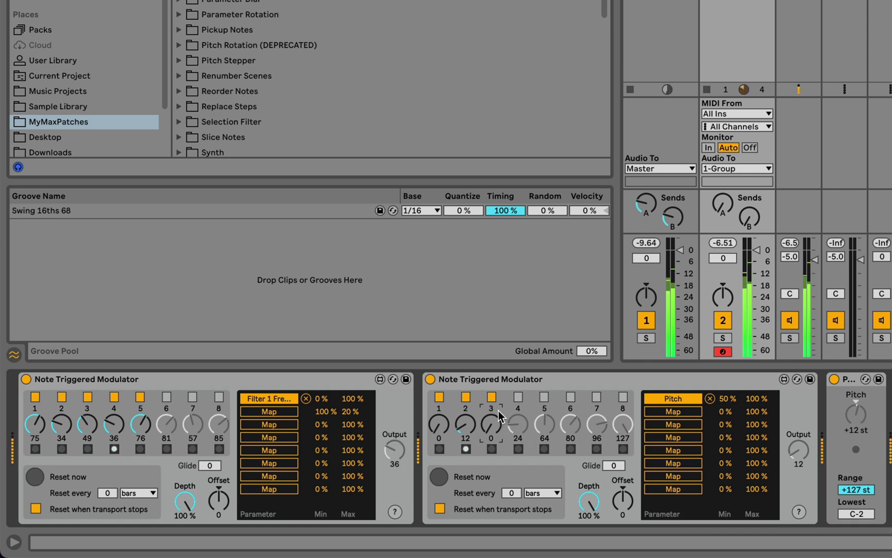
Step: Re-enable step 4, show the Instrument Rack's Chain Select Editor, and move the selector onto Glocken Pluck
{"action": "left_click", "coordinate": [518, 396]}
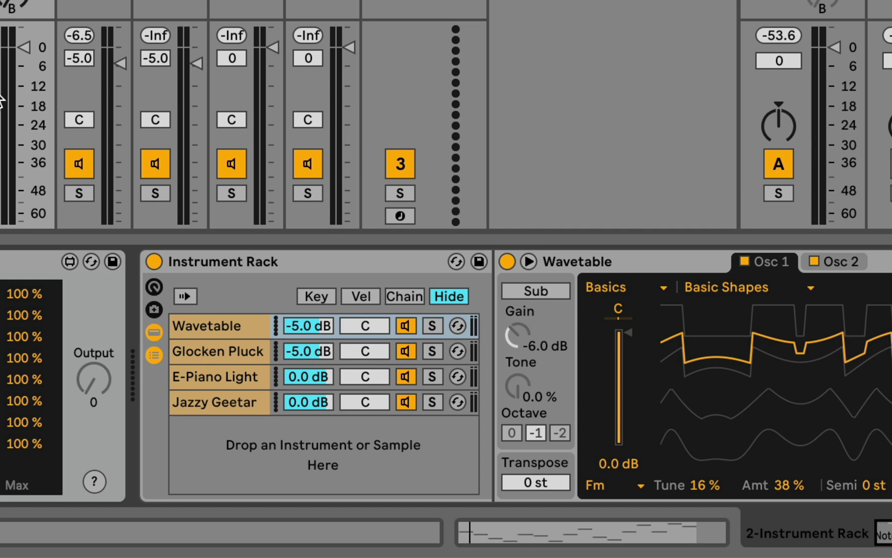
{"action": "left_click", "coordinate": [404, 296]}
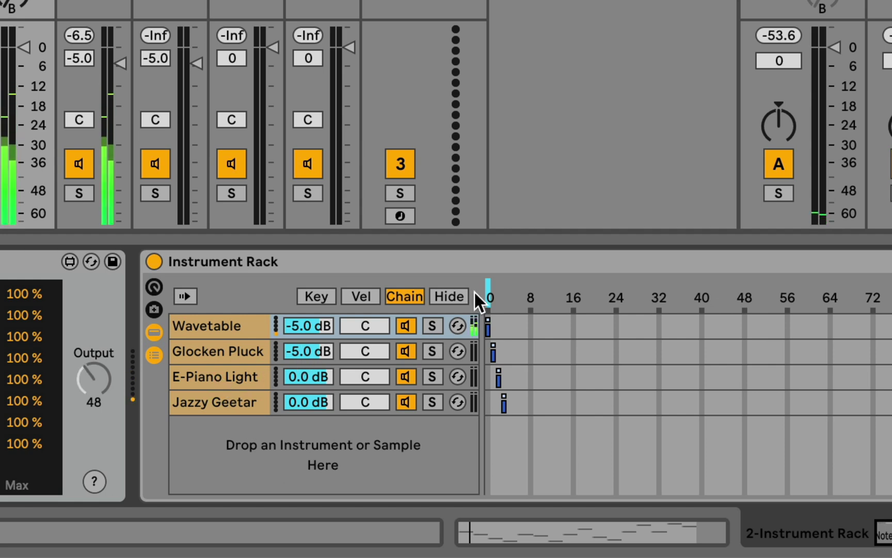
{"action": "left_click_drag", "start_coordinate": [486, 292], "coordinate": [503, 292]}
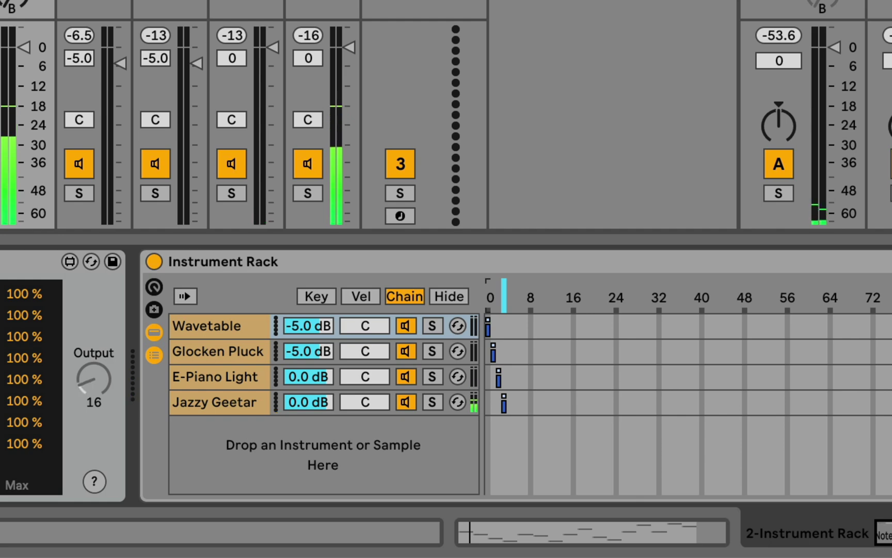
Step: Reset the chain selector to 0 and map the modulator's first slot to the rack's Chain Selector
{"action": "left_click", "coordinate": [488, 295]}
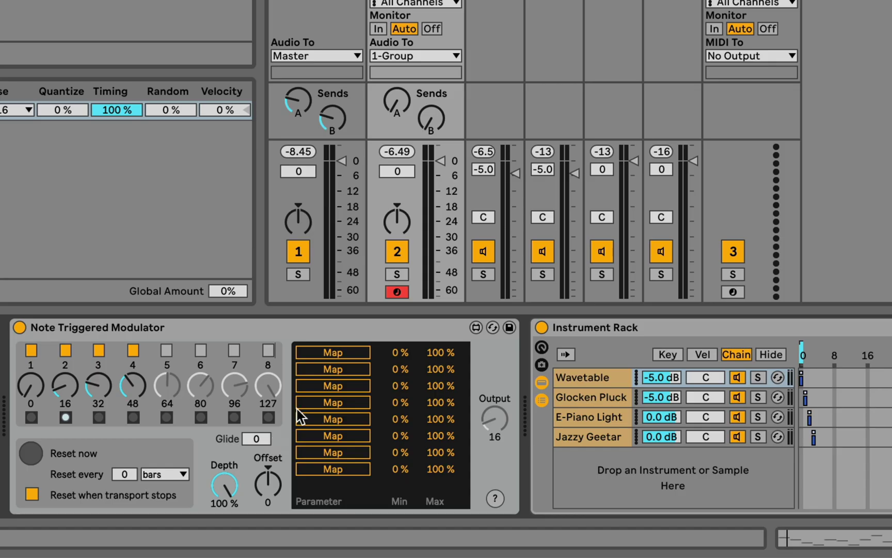
{"action": "left_click", "coordinate": [312, 351]}
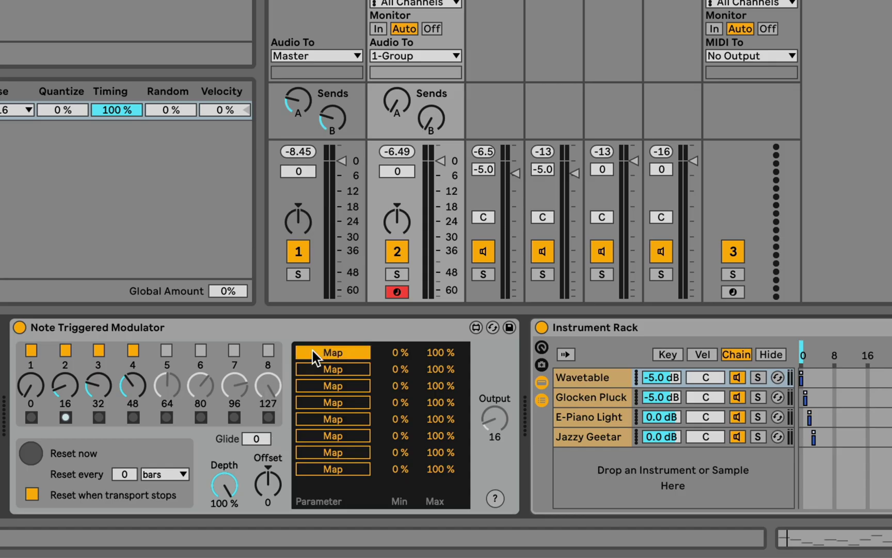
{"action": "left_click", "coordinate": [801, 348]}
Step: Set step 2 to 1 and step 3 to 12 so steps pick individual chains
{"action": "type", "text": "1"}
{"action": "left_click", "coordinate": [106, 389]}
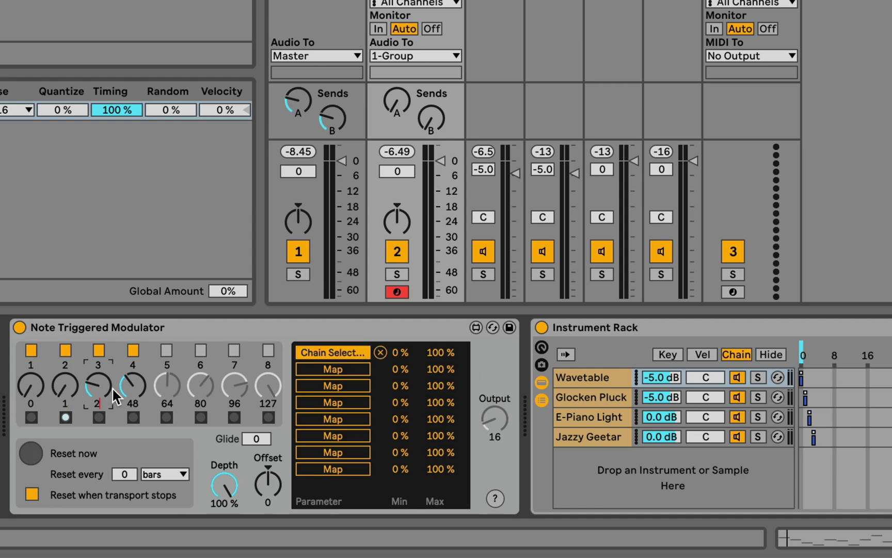
{"action": "type", "text": "23"}
{"action": "key", "text": "BackSpace"}
{"action": "key", "text": "BackSpace"}
{"action": "type", "text": "12"}
{"action": "key", "text": "Return"}
{"action": "left_click", "coordinate": [128, 387]}
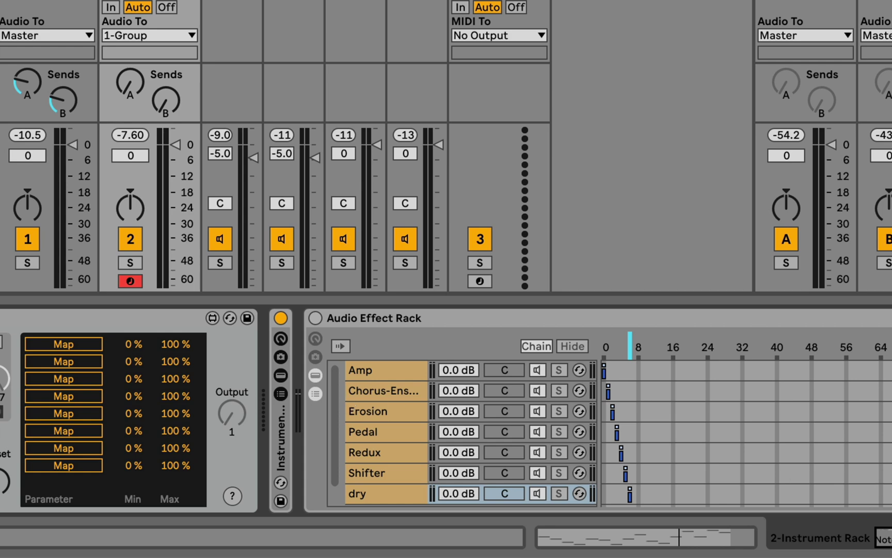
Step: Turn on the Audio Effect Rack and browse its chains from Amp via Shifter to the empty dry chain
{"action": "scroll", "coordinate": [444, 411], "scroll_direction": "right", "scroll_amount": 5}
{"action": "left_click", "coordinate": [74, 369]}
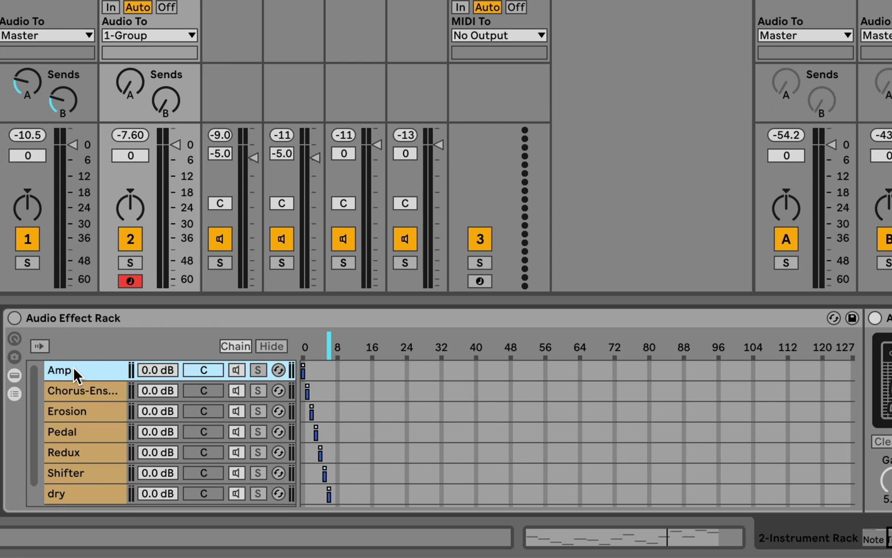
{"action": "key", "text": "Down"}
{"action": "key", "text": "Down"}
{"action": "key", "text": "Down"}
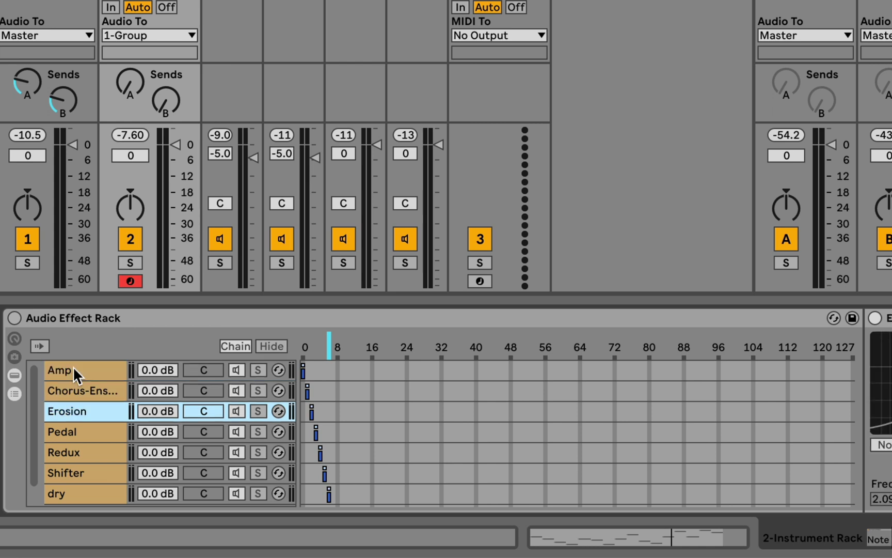
{"action": "left_click", "coordinate": [12, 317]}
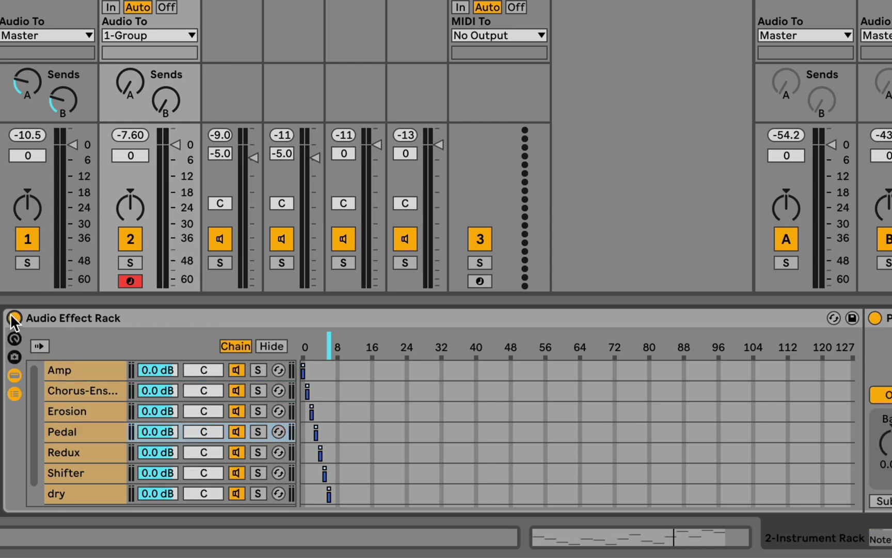
{"action": "key", "text": "Down"}
{"action": "key", "text": "Down"}
{"action": "key", "text": "Down"}
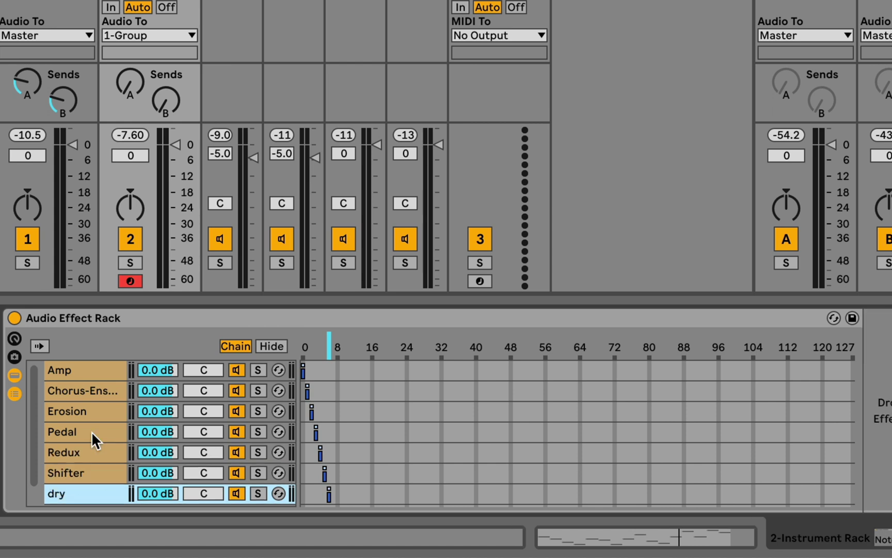
{"action": "key", "text": "Up"}
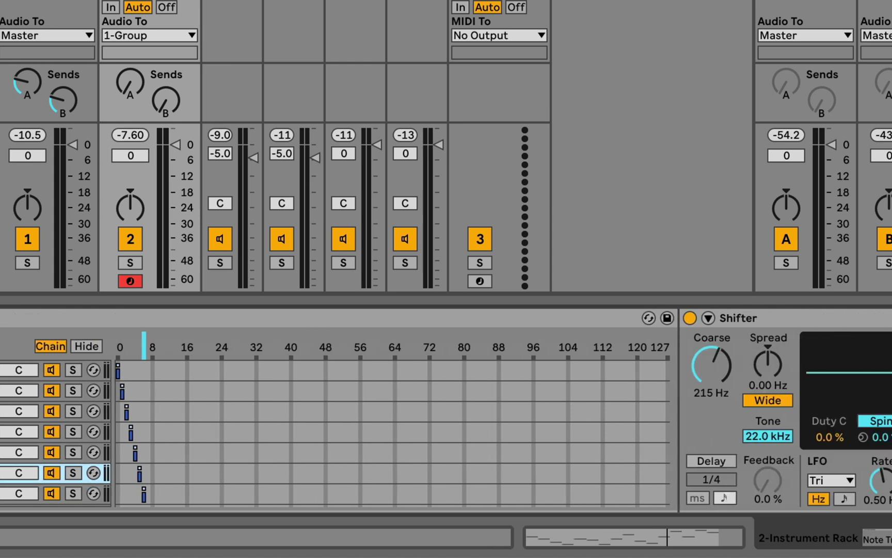
{"action": "key", "text": "Down"}
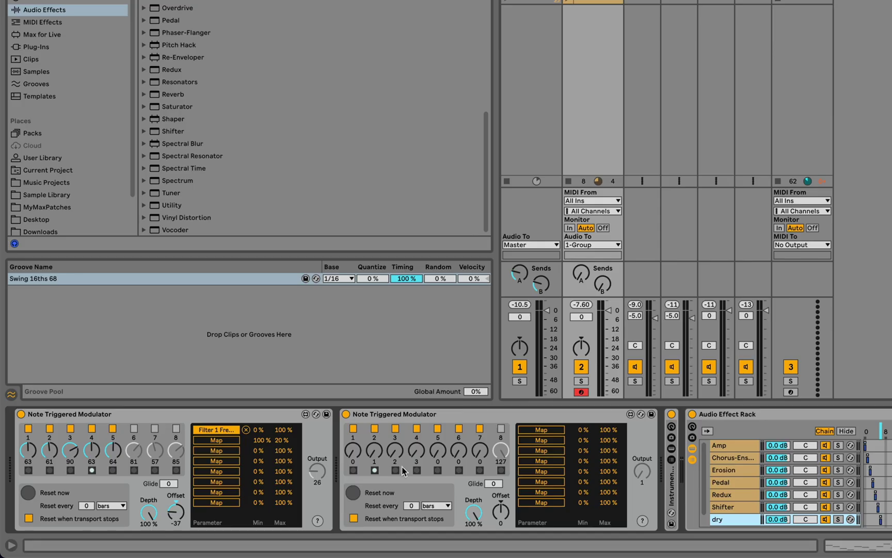
Step: Enter 4, 5 and 6 in the second modulator's steps 5–7 and map its first slot to the Audio Effect Rack's Chain Selector
{"action": "left_click", "coordinate": [434, 453]}
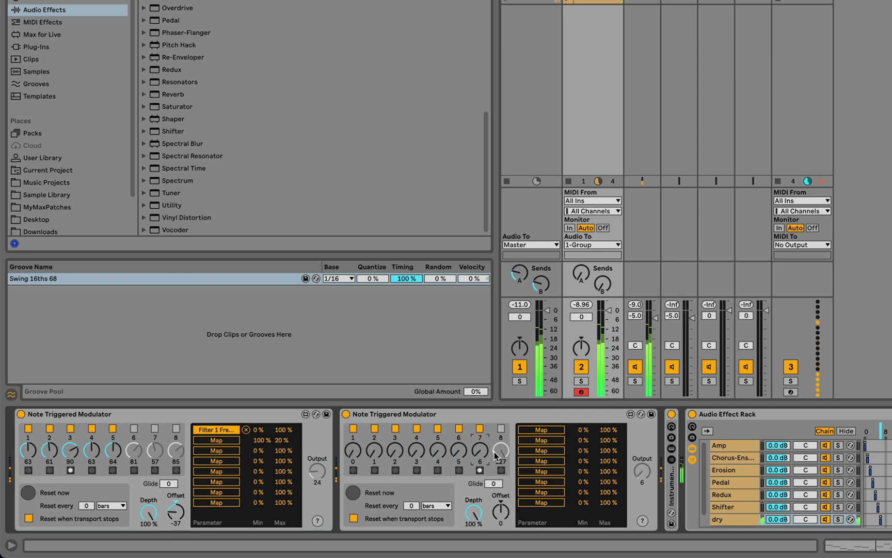
{"action": "left_click", "coordinate": [551, 430]}
{"action": "left_click", "coordinate": [880, 431]}
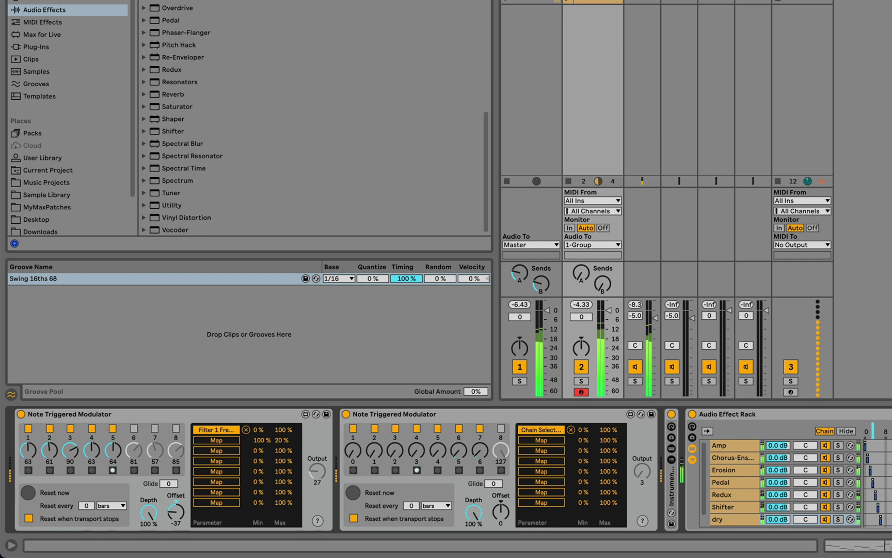
Step: Duplicate the second Note Triggered Modulator with Cmd+D
{"action": "left_click", "coordinate": [671, 459]}
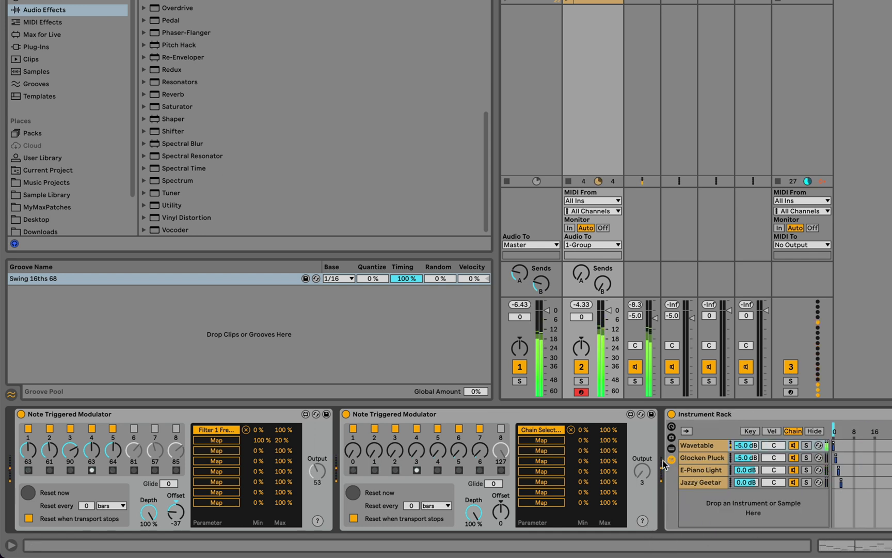
{"action": "left_click", "coordinate": [447, 412]}
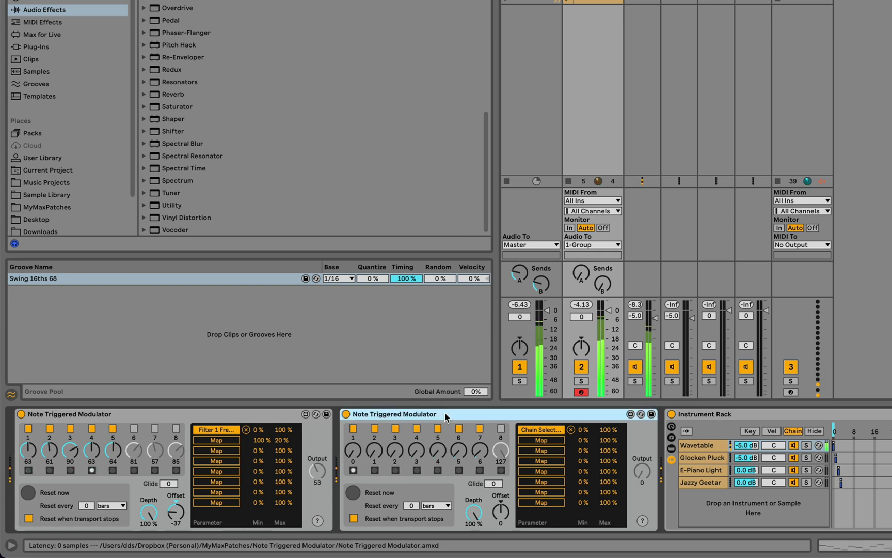
{"action": "key", "text": "super+d"}
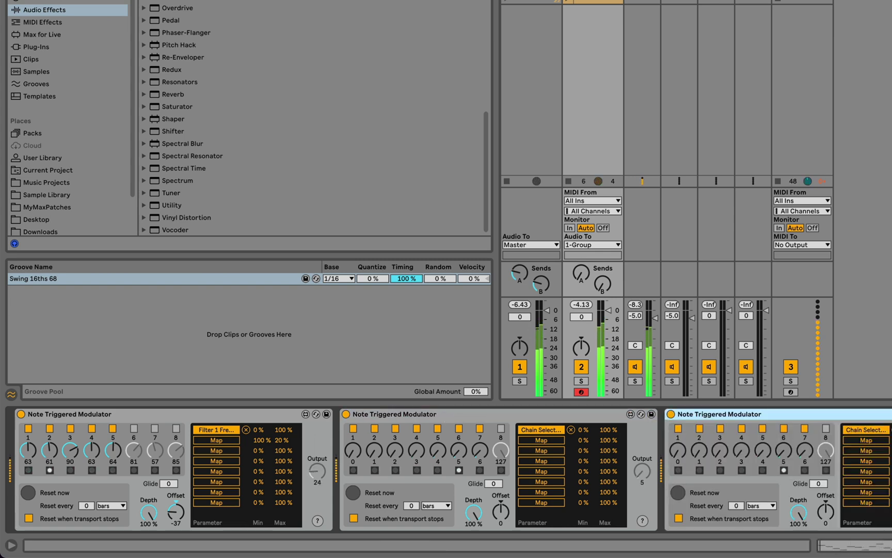
{"action": "scroll", "coordinate": [782, 505], "scroll_direction": "right", "scroll_amount": 5}
{"action": "left_click", "coordinate": [405, 429]}
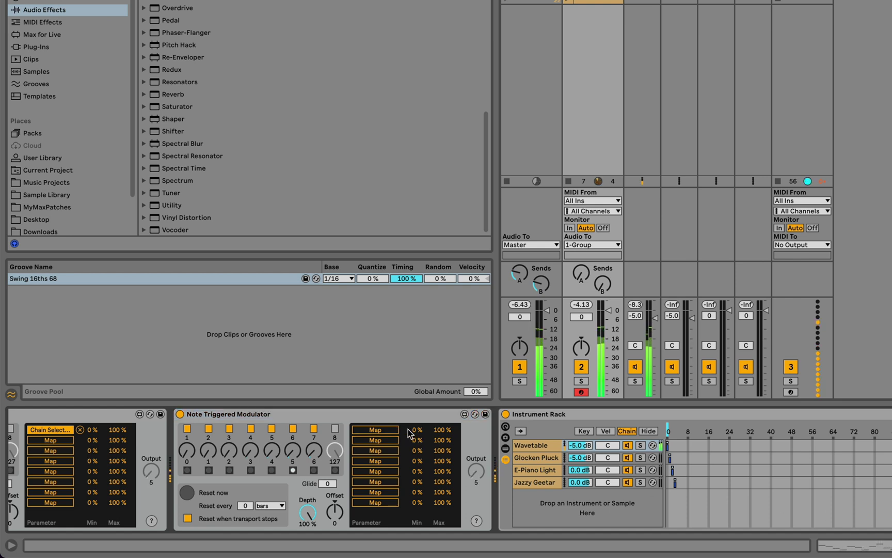
Step: Map the copy to the Instrument Rack's Chain Selector, set step 5 to 0, and switch off steps 5–7
{"action": "left_click", "coordinate": [383, 430]}
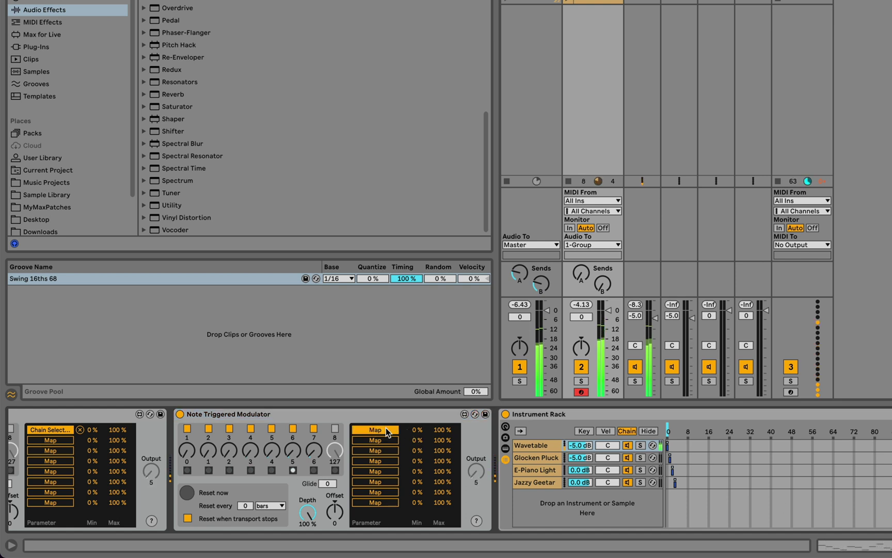
{"action": "left_click", "coordinate": [668, 432]}
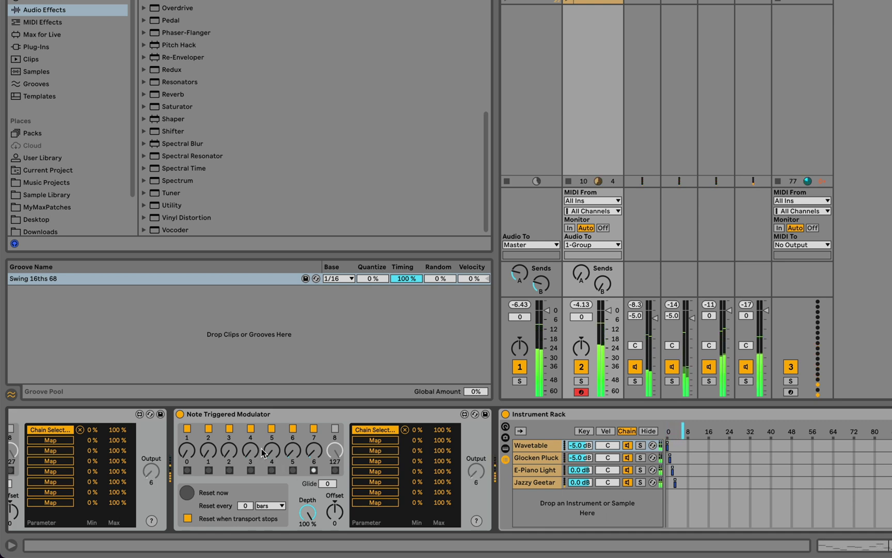
{"action": "left_click_drag", "start_coordinate": [264, 452], "coordinate": [270, 461]}
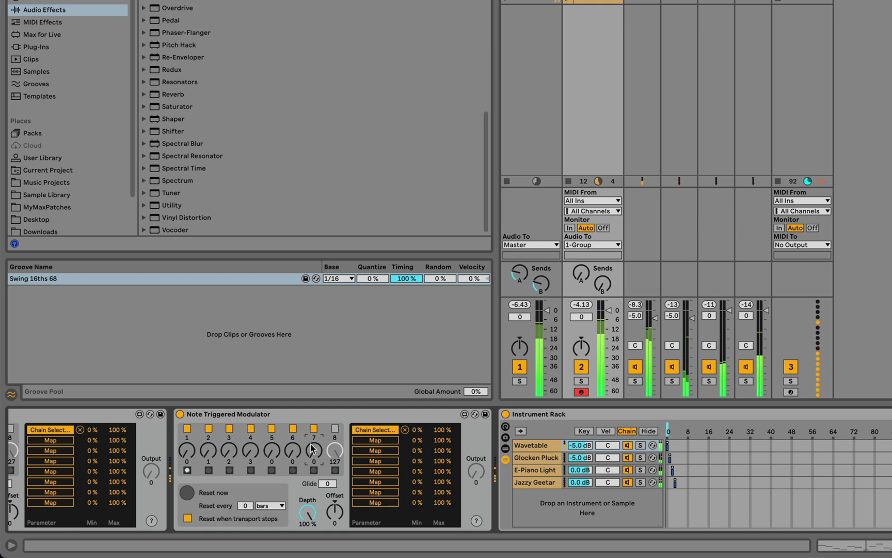
{"action": "left_click", "coordinate": [313, 428]}
{"action": "left_click", "coordinate": [292, 428]}
{"action": "left_click", "coordinate": [271, 428]}
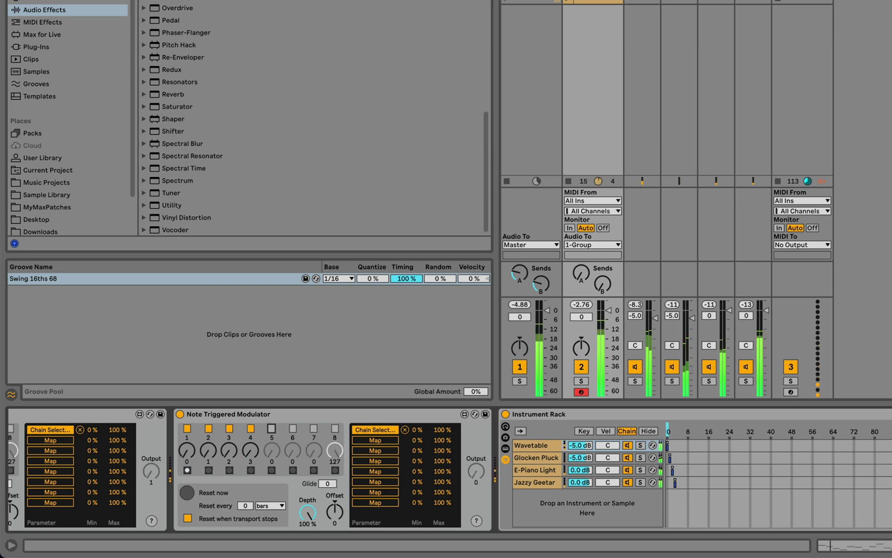
{"action": "scroll", "coordinate": [446, 469], "scroll_direction": "right", "scroll_amount": 10}
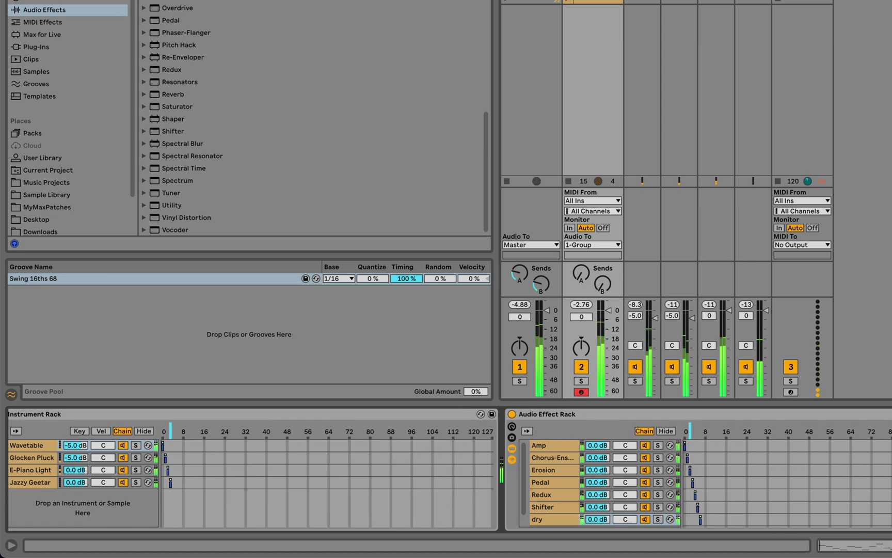
Step: Play the set briefly to hear the modulators switching rack chains, then stop playback
{"action": "scroll", "coordinate": [446, 468], "scroll_direction": "left", "scroll_amount": 10}
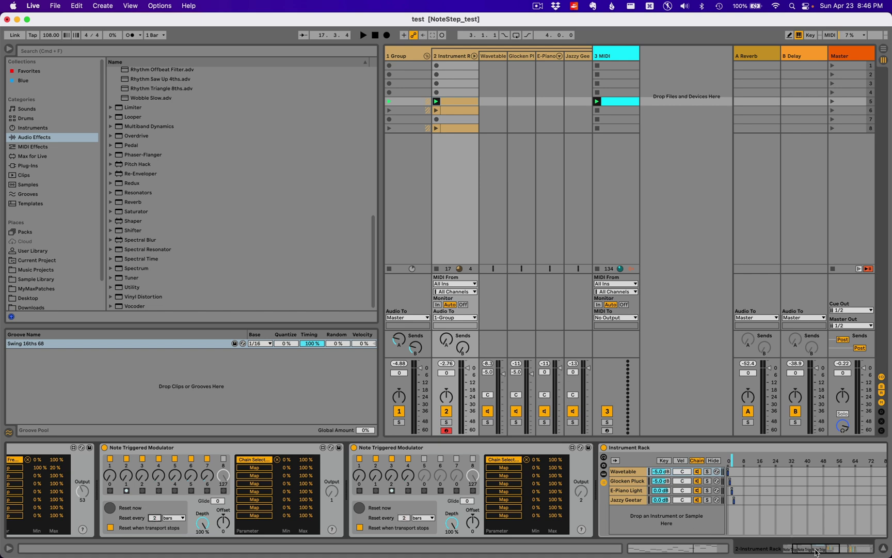
{"action": "left_click_drag", "start_coordinate": [816, 552], "coordinate": [762, 554]}
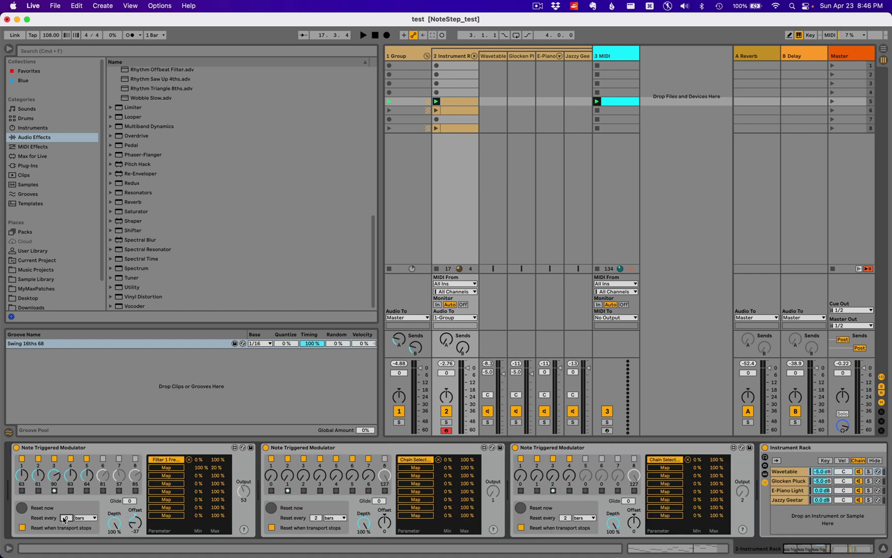
{"action": "key", "text": "space"}
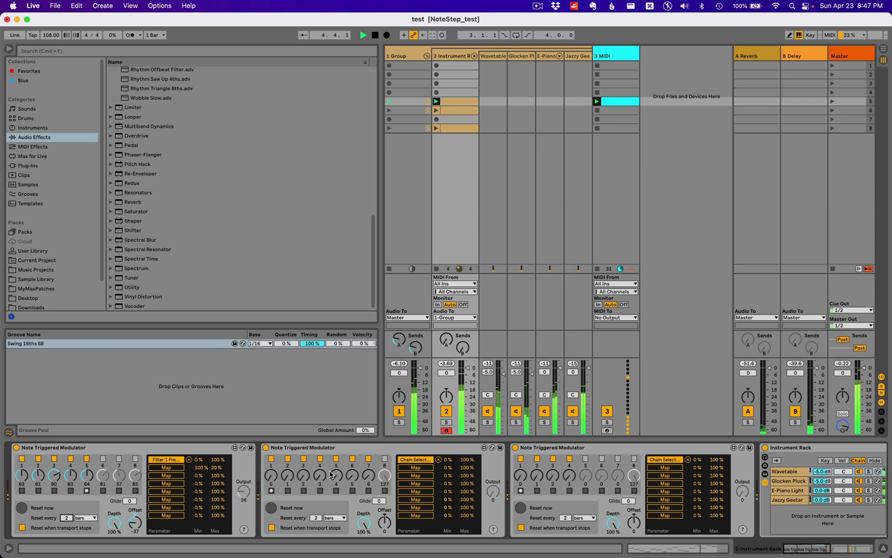
{"action": "key", "text": "space"}
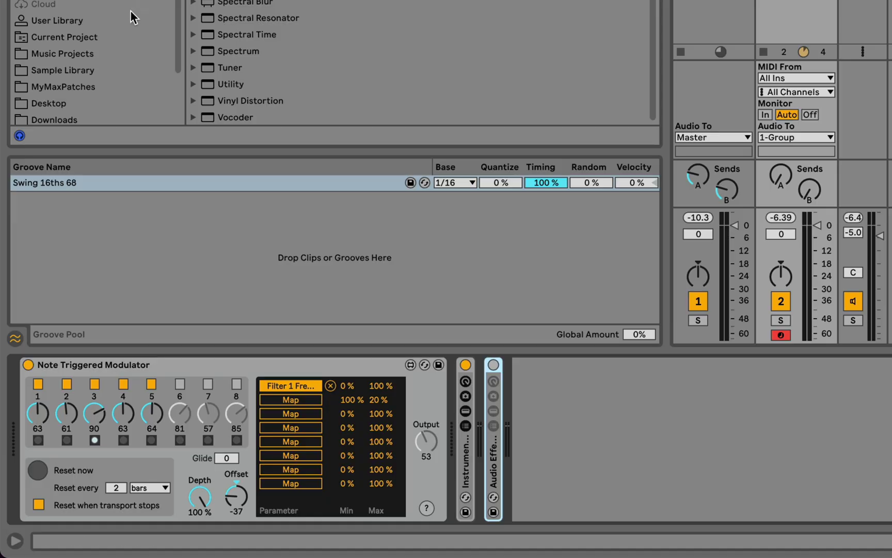
Step: Add a Note Triggered Modulator from MyMaxPatches and map its first slot to the first modulator's knob 2
{"action": "left_click", "coordinate": [75, 86]}
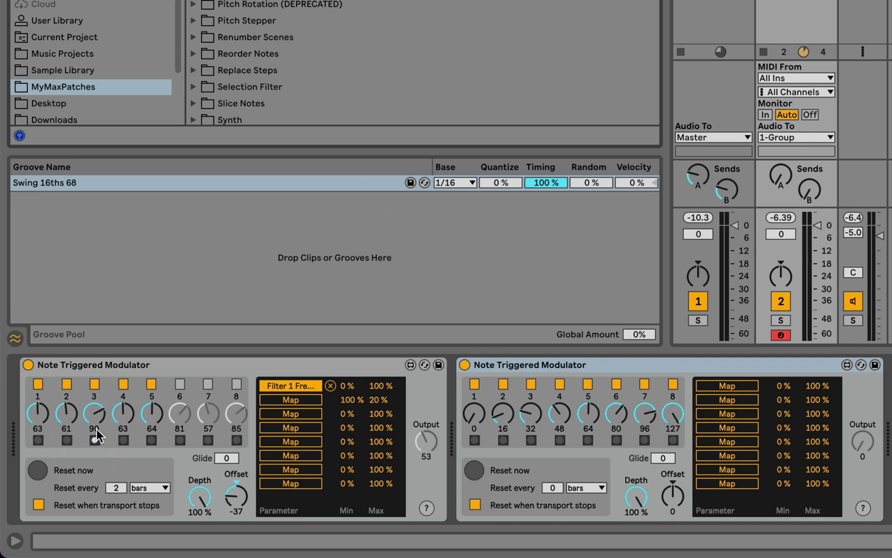
{"action": "left_click", "coordinate": [728, 386]}
{"action": "left_click", "coordinate": [67, 413]}
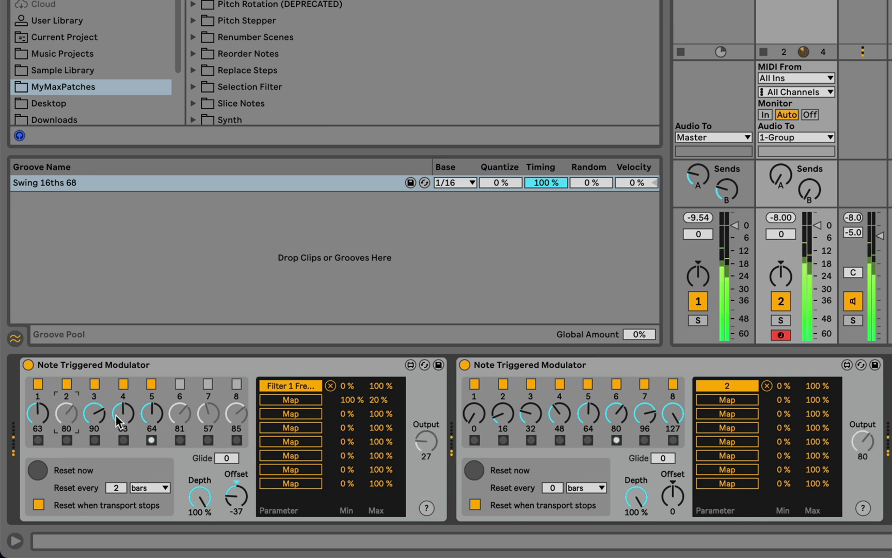
Step: Set the first modulator's Reset every to 0 and switch off the new modulator's steps 4–8
{"action": "left_click_drag", "start_coordinate": [115, 487], "coordinate": [114, 495]}
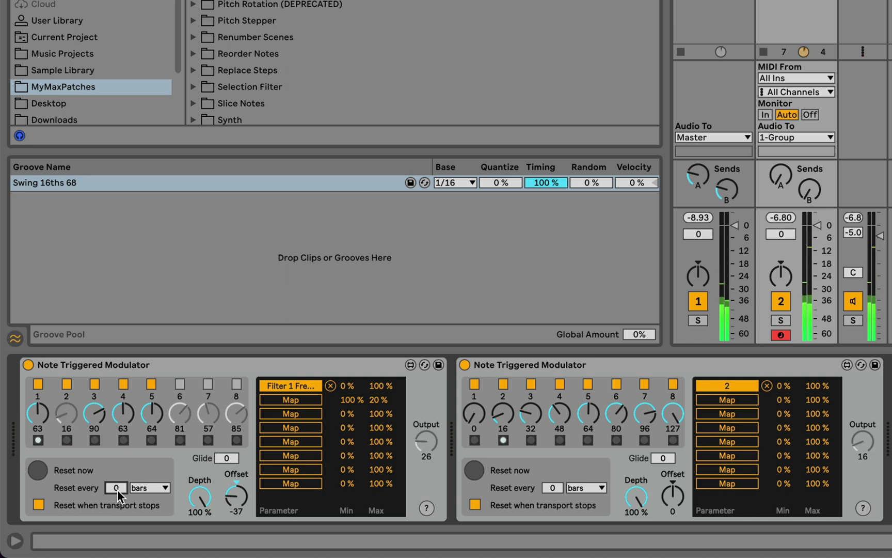
{"action": "left_click", "coordinate": [75, 425]}
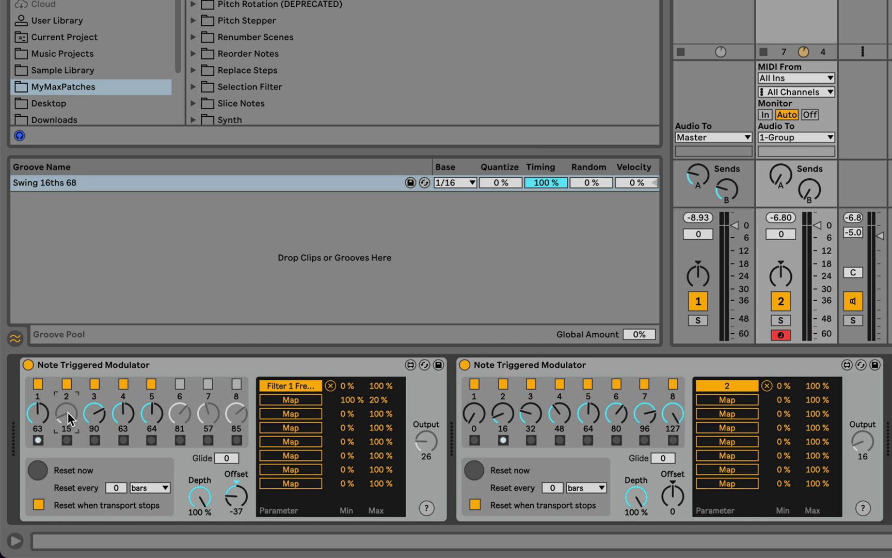
{"action": "left_click", "coordinate": [559, 384]}
{"action": "left_click", "coordinate": [587, 385]}
{"action": "left_click", "coordinate": [616, 384]}
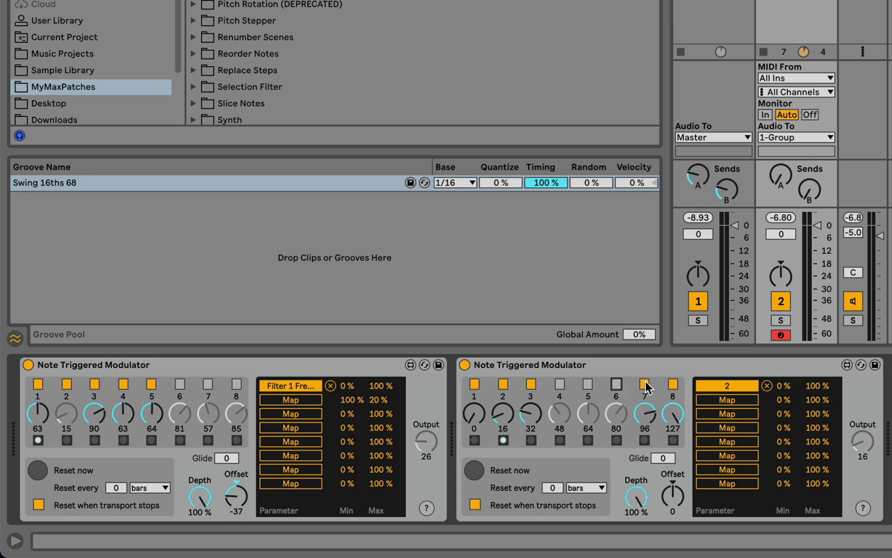
{"action": "left_click", "coordinate": [645, 385]}
{"action": "left_click", "coordinate": [672, 384]}
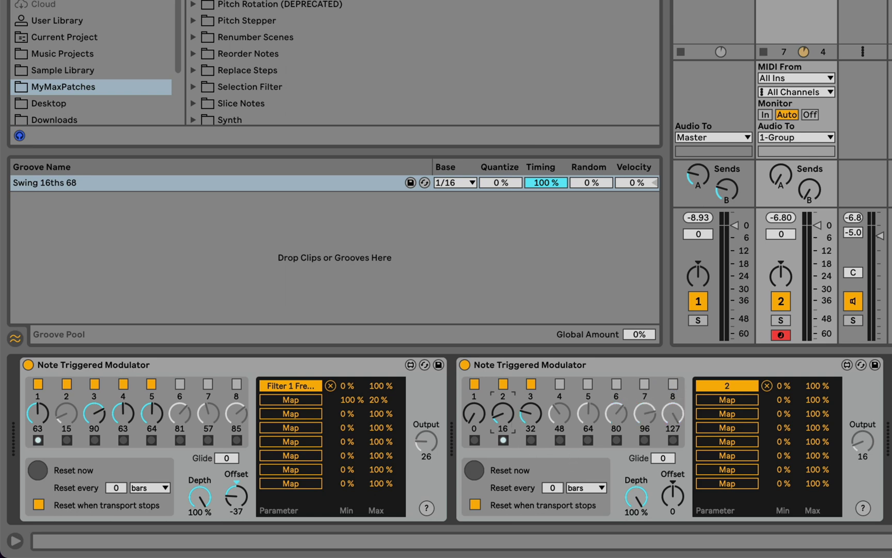
Step: Raise the second modulator's steps 2 and 3 to 64 and 126, reset the first's Offset to 0, and restart playback
{"action": "left_click_drag", "start_coordinate": [502, 413], "coordinate": [502, 377]}
{"action": "left_click_drag", "start_coordinate": [531, 413], "coordinate": [530, 395]}
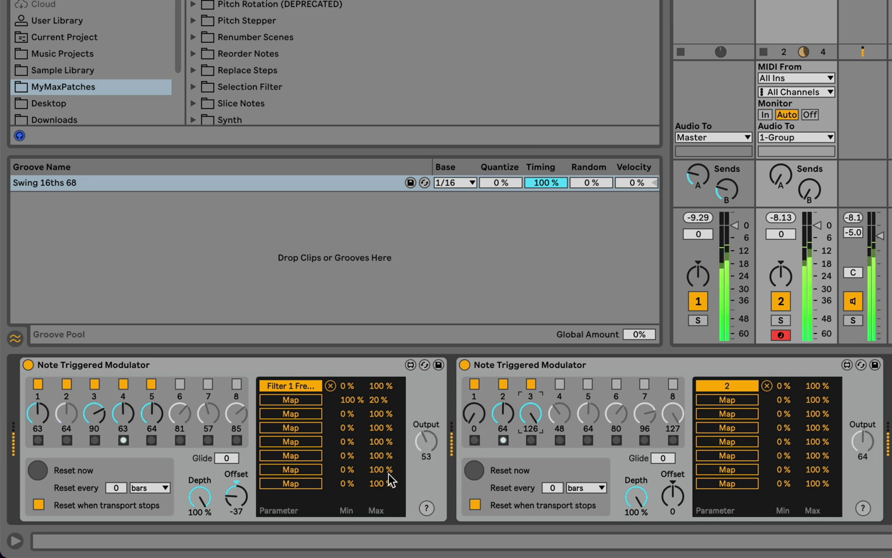
{"action": "left_click", "coordinate": [237, 496]}
{"action": "key", "text": "Delete"}
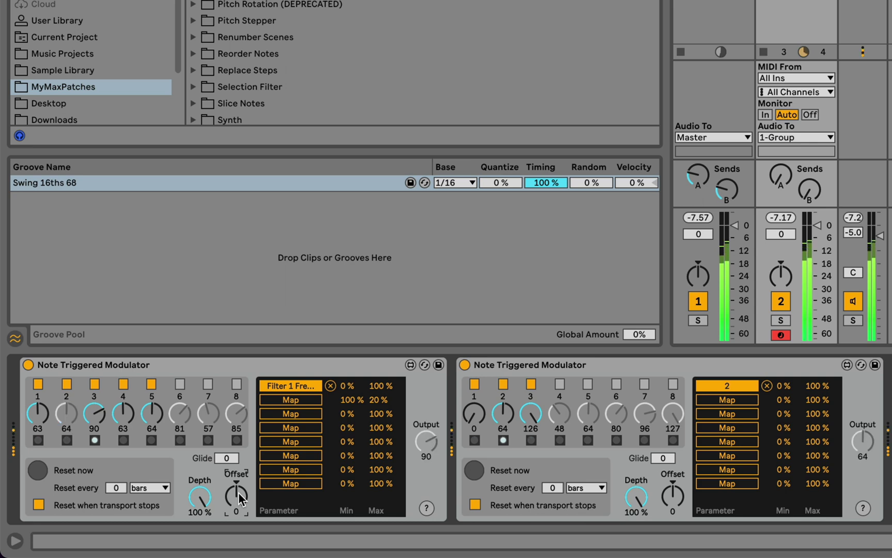
{"action": "key", "text": "space"}
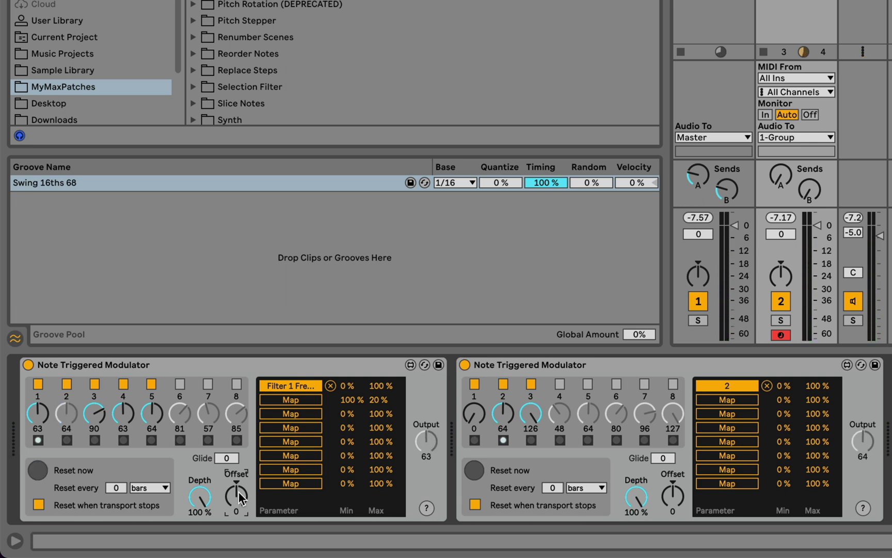
{"action": "key", "text": "space"}
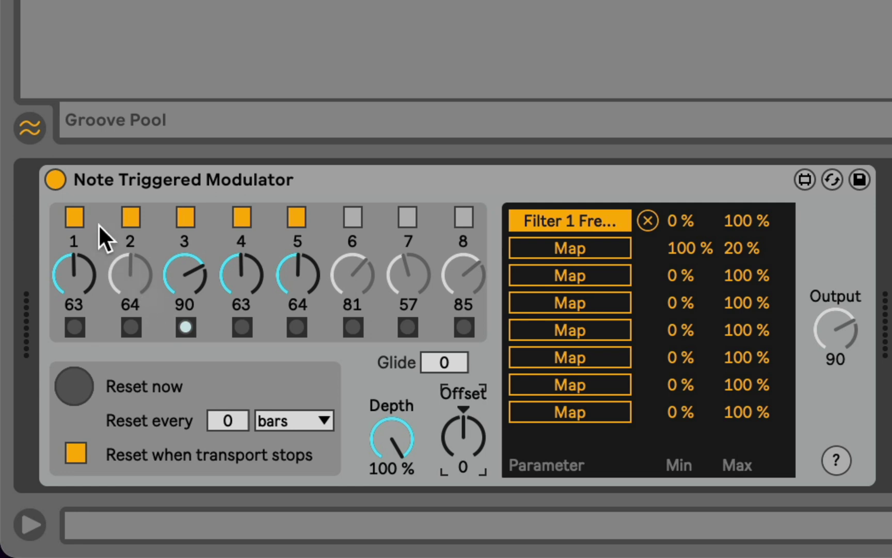
{"action": "left_click", "coordinate": [74, 218]}
{"action": "left_click", "coordinate": [75, 218]}
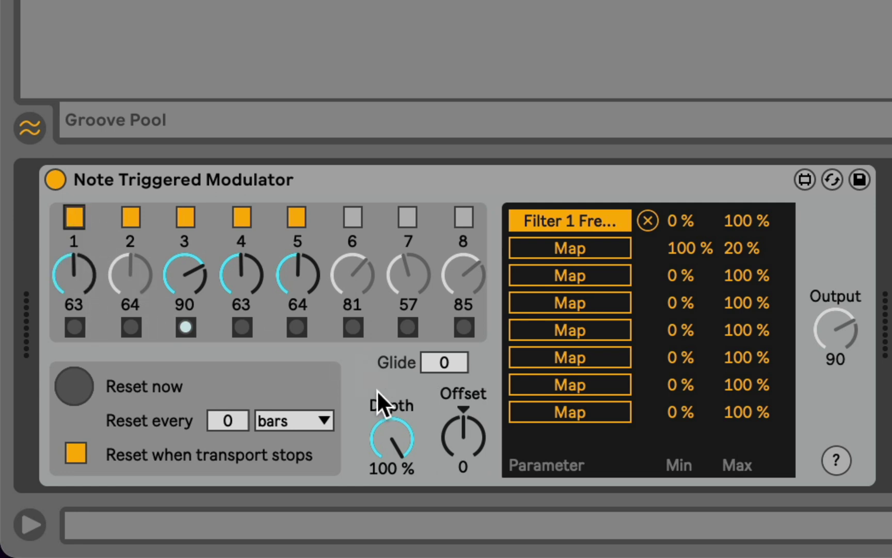